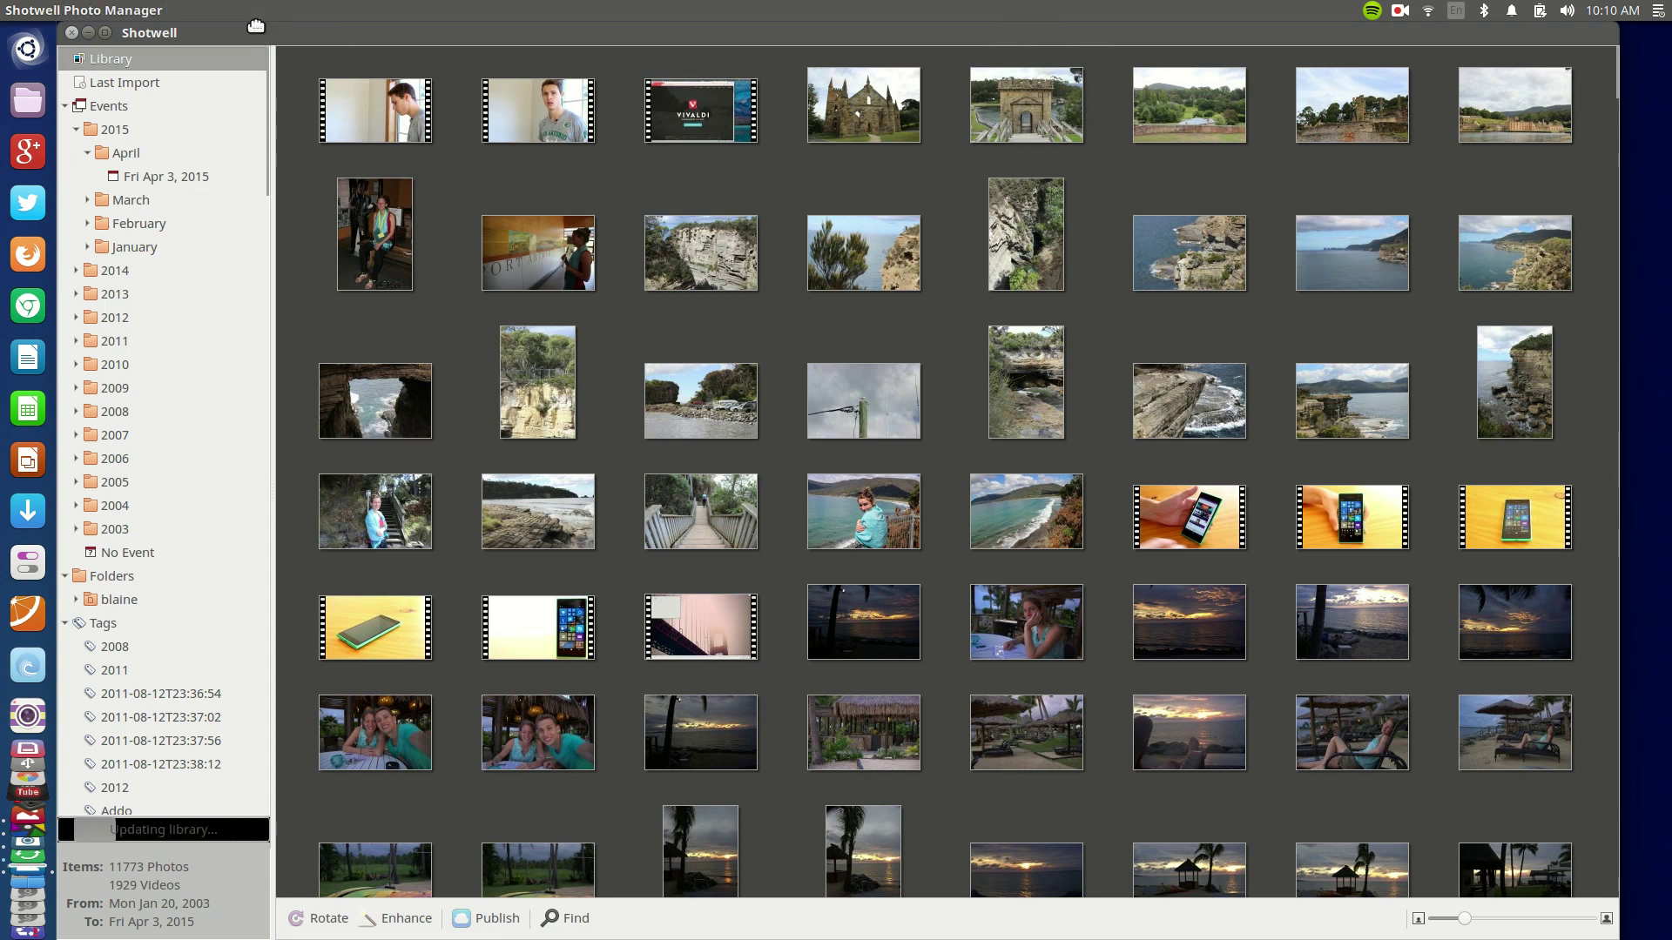
Shrink the Shotwell window and reposition it on the desktop
drag(242, 33, 254, 54)
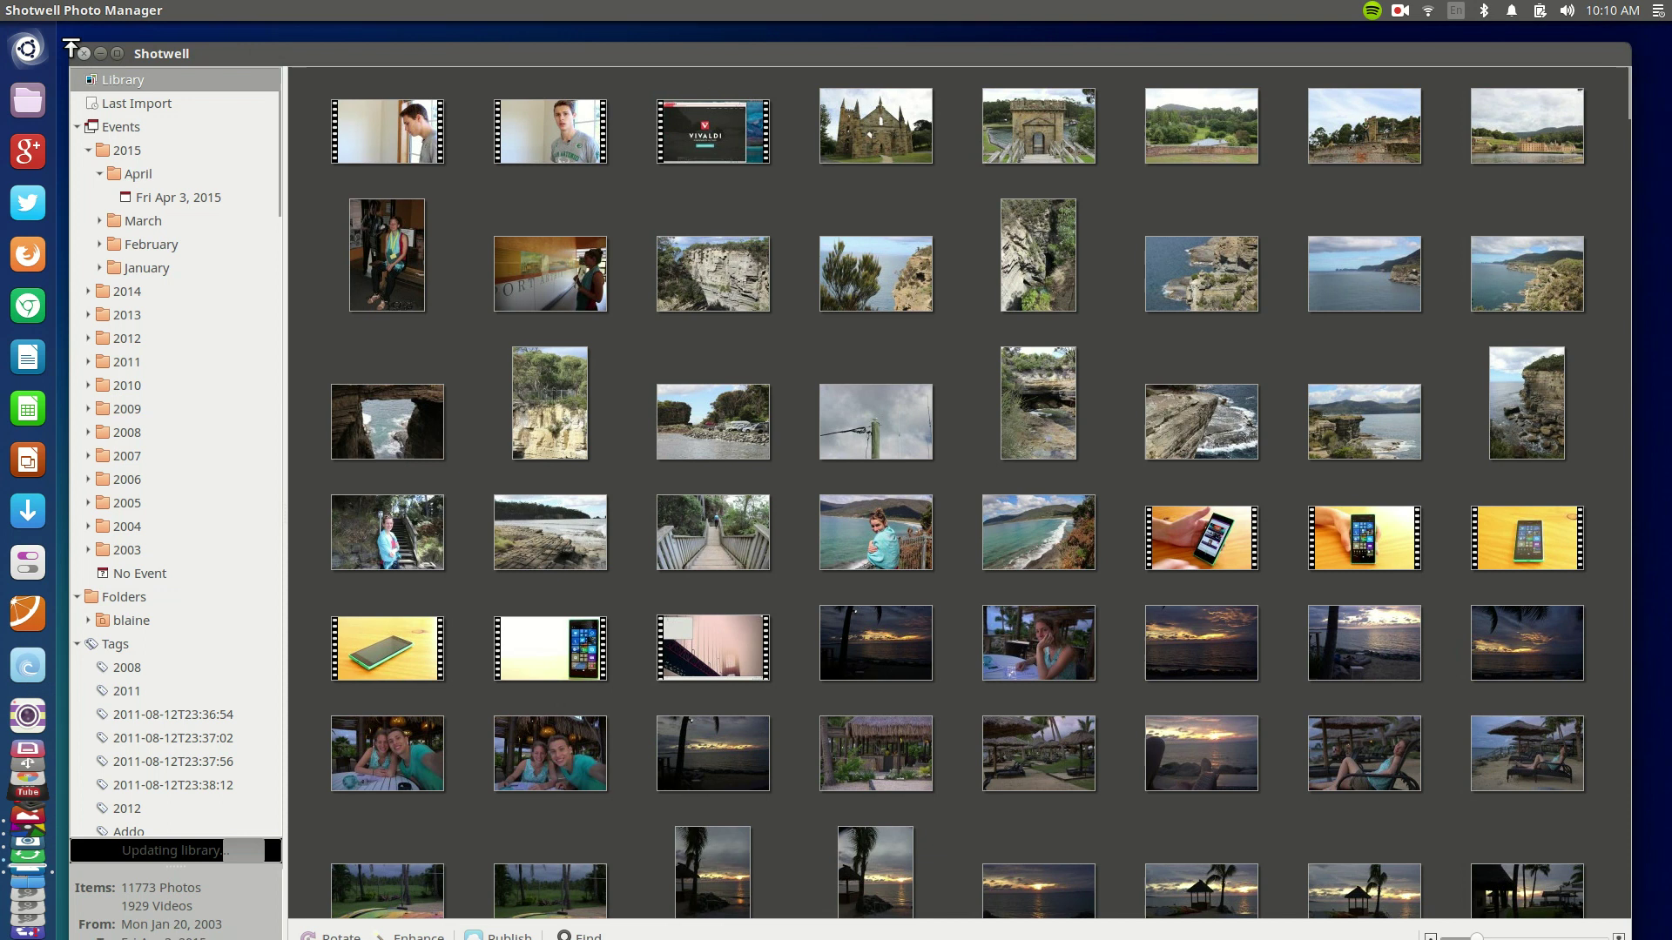
drag(74, 50, 377, 116)
drag(535, 127, 351, 54)
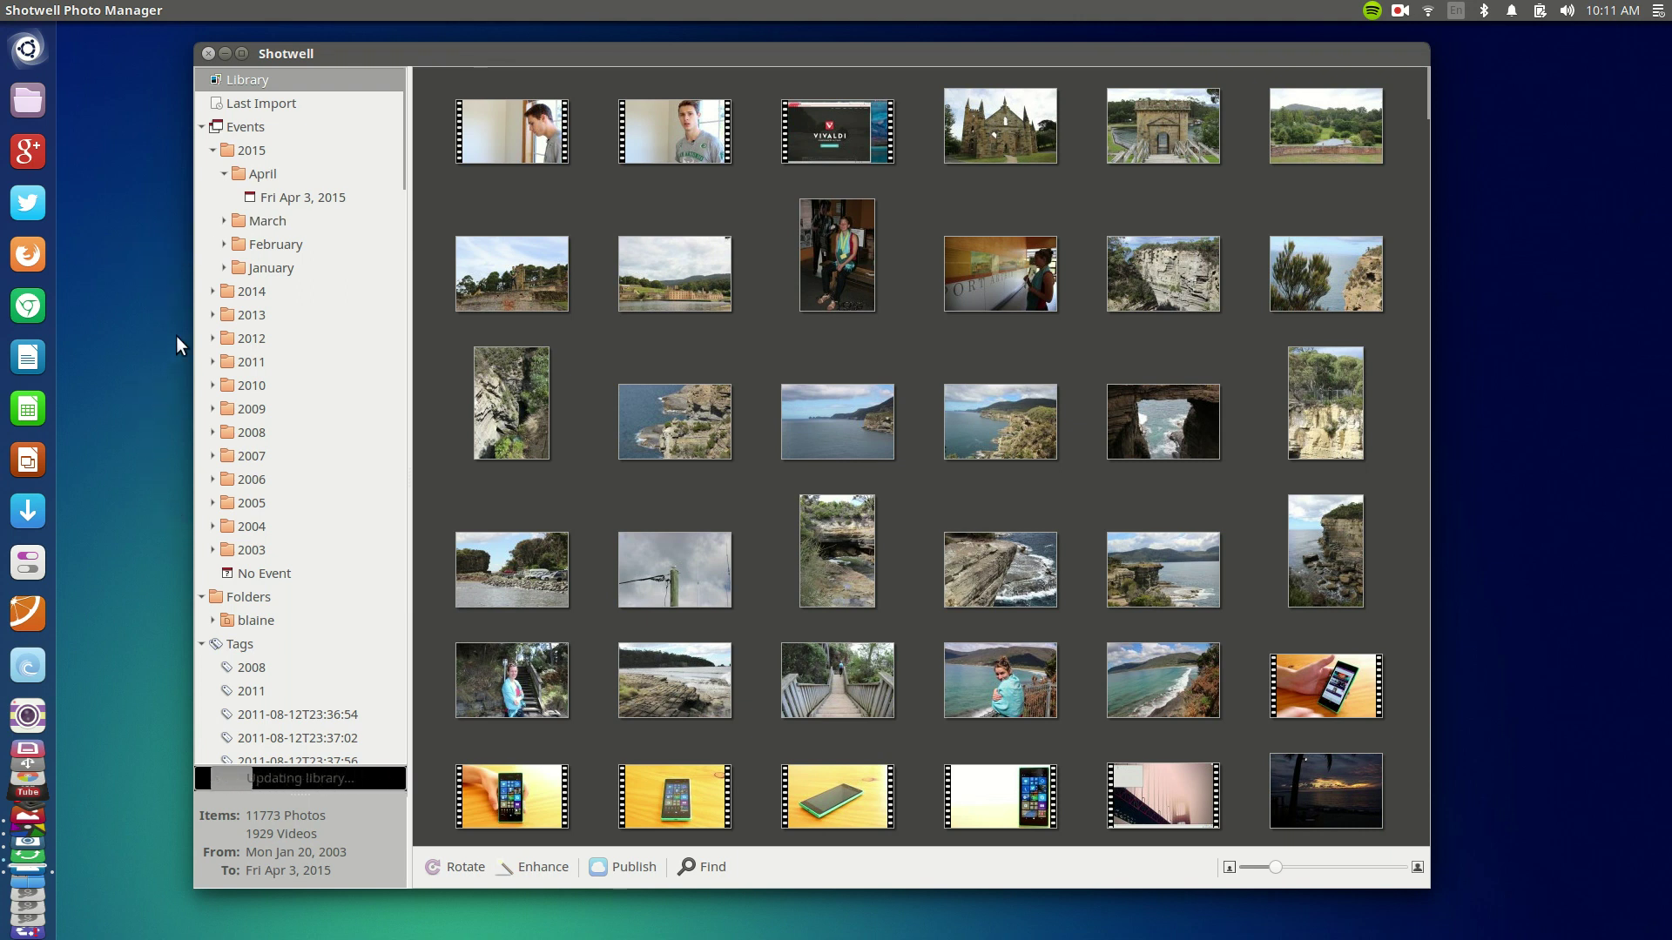
Browse the Events tree to 2014 and view the first photo of the Tue Jun 17 event
click(251, 150)
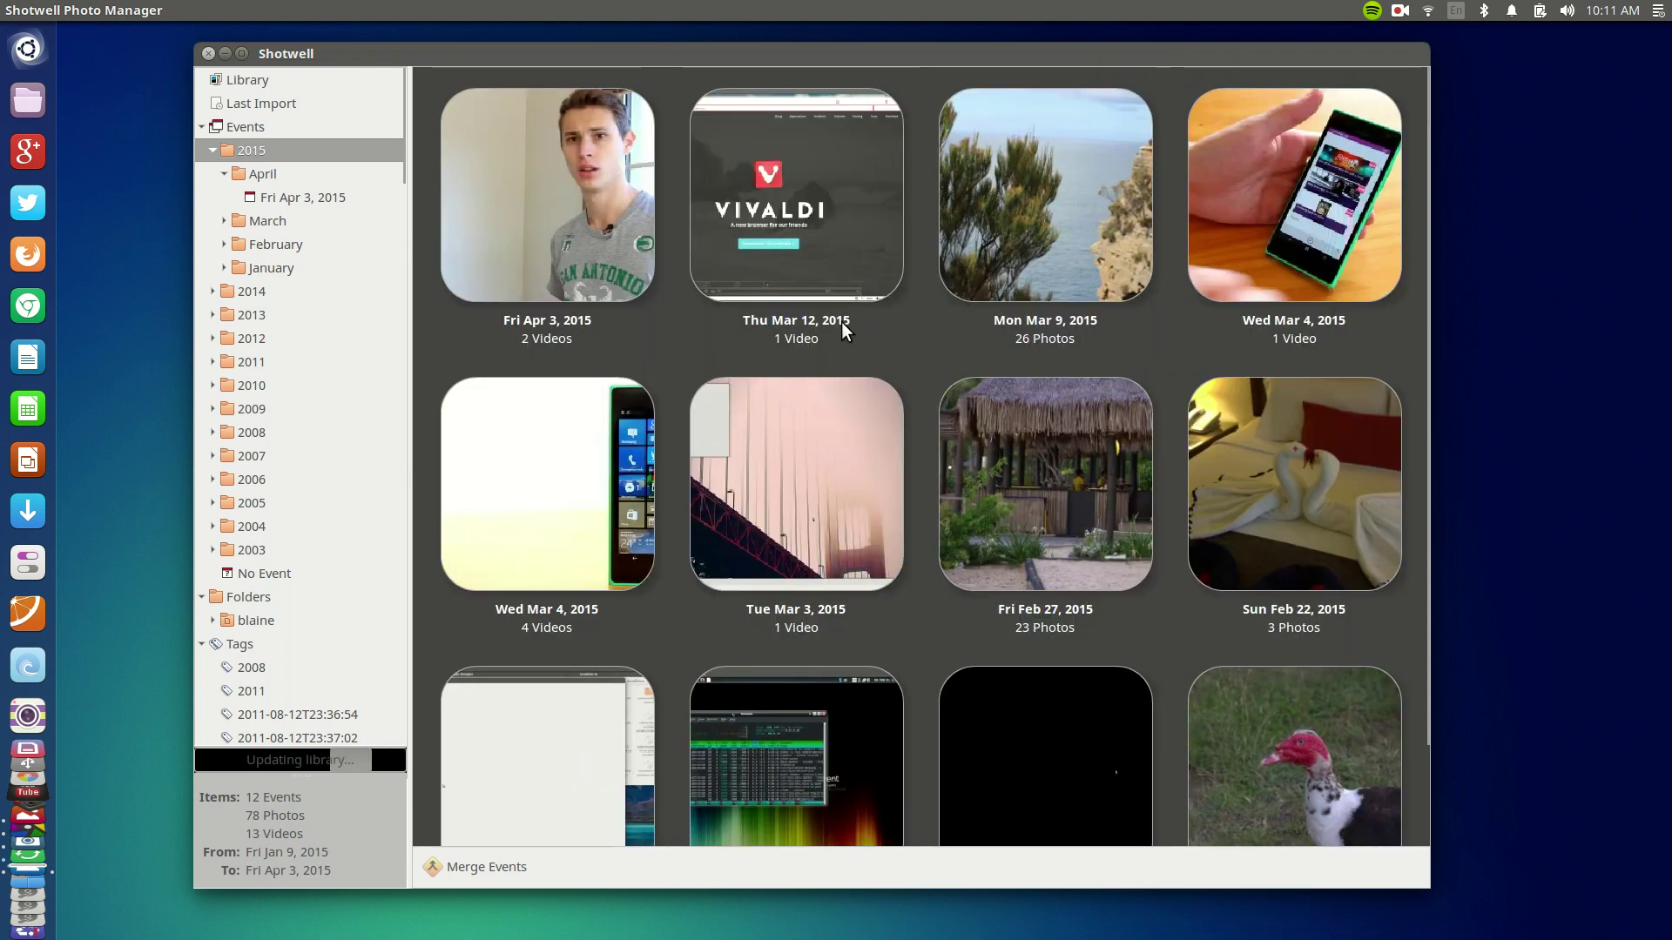
click(320, 175)
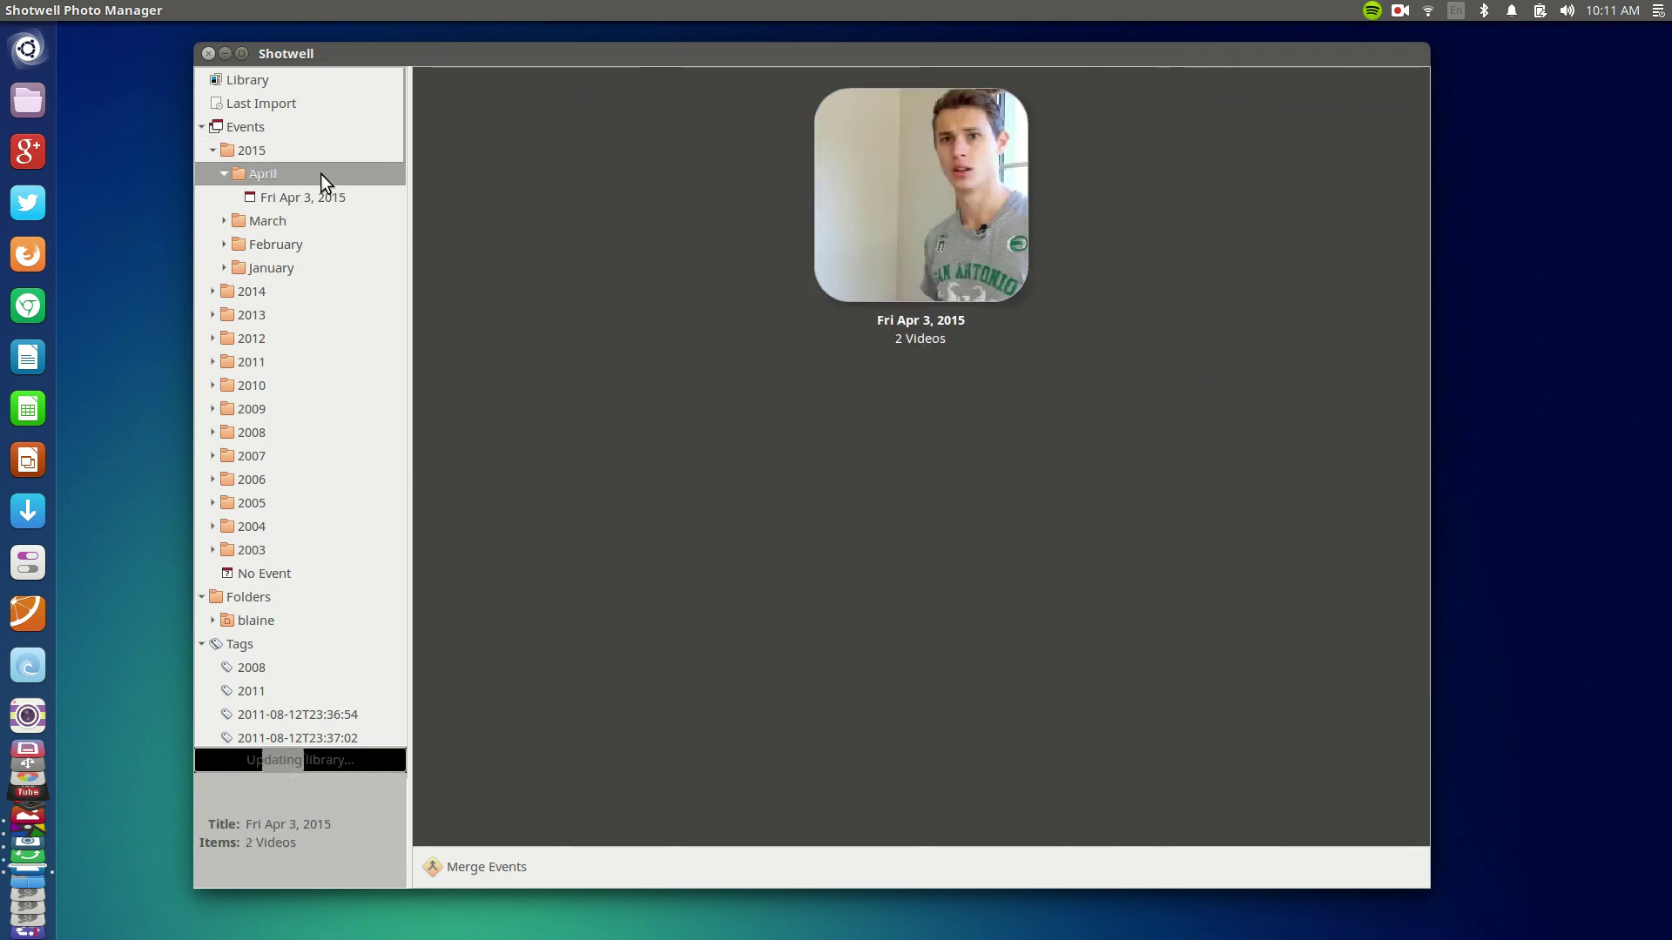
click(299, 221)
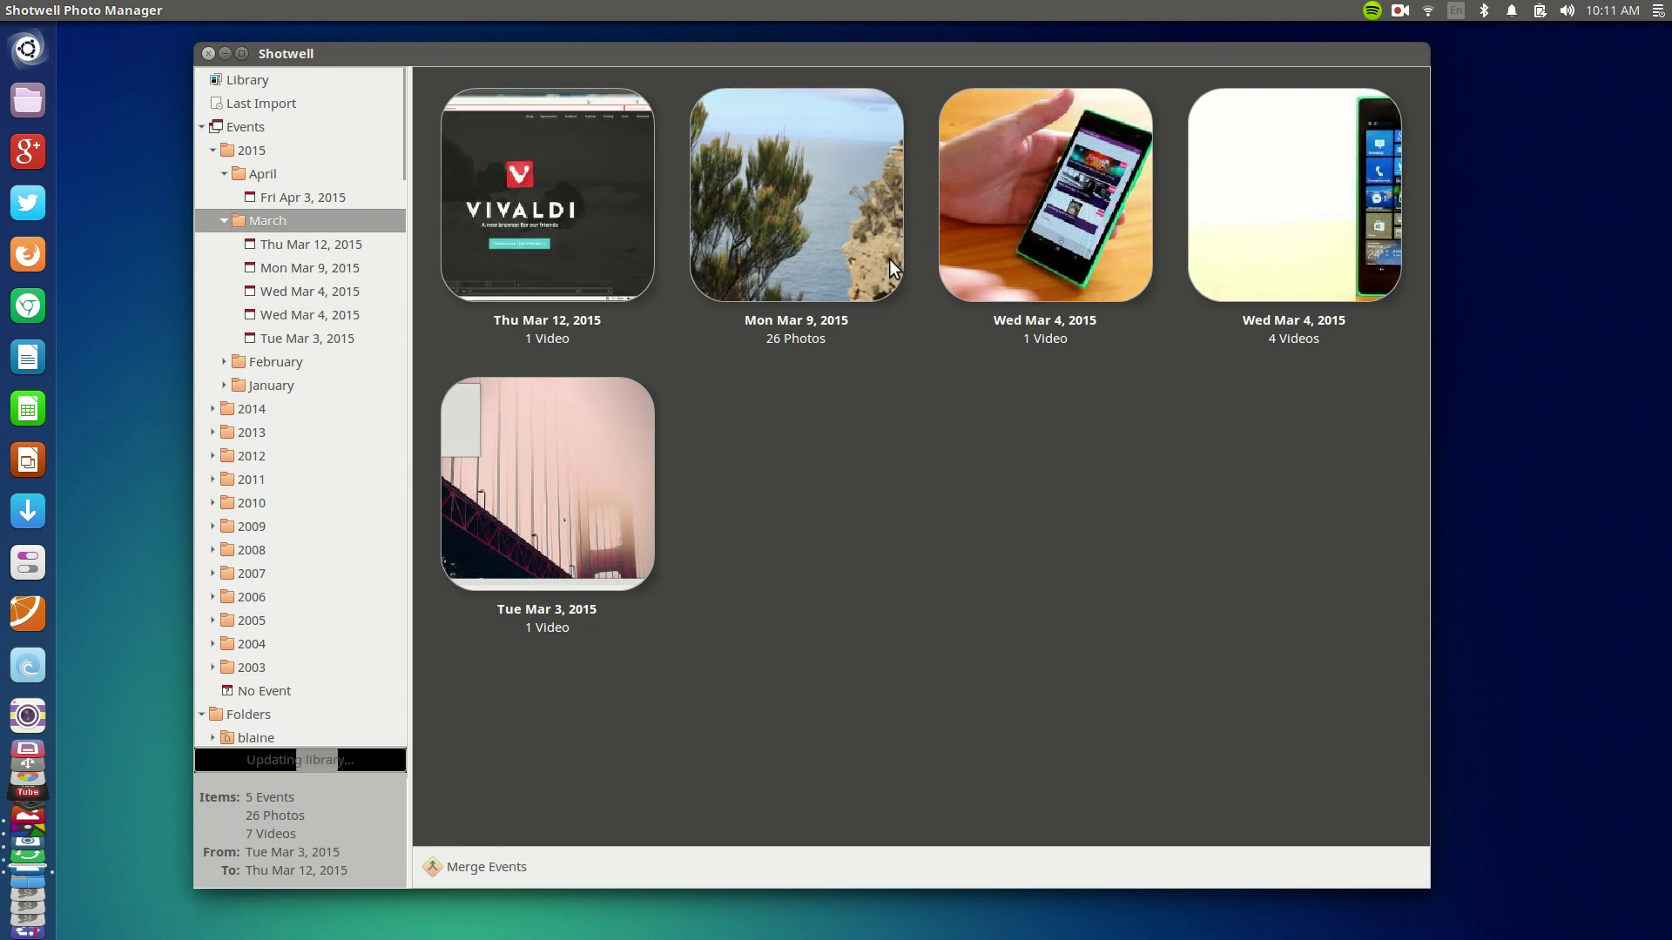
click(251, 409)
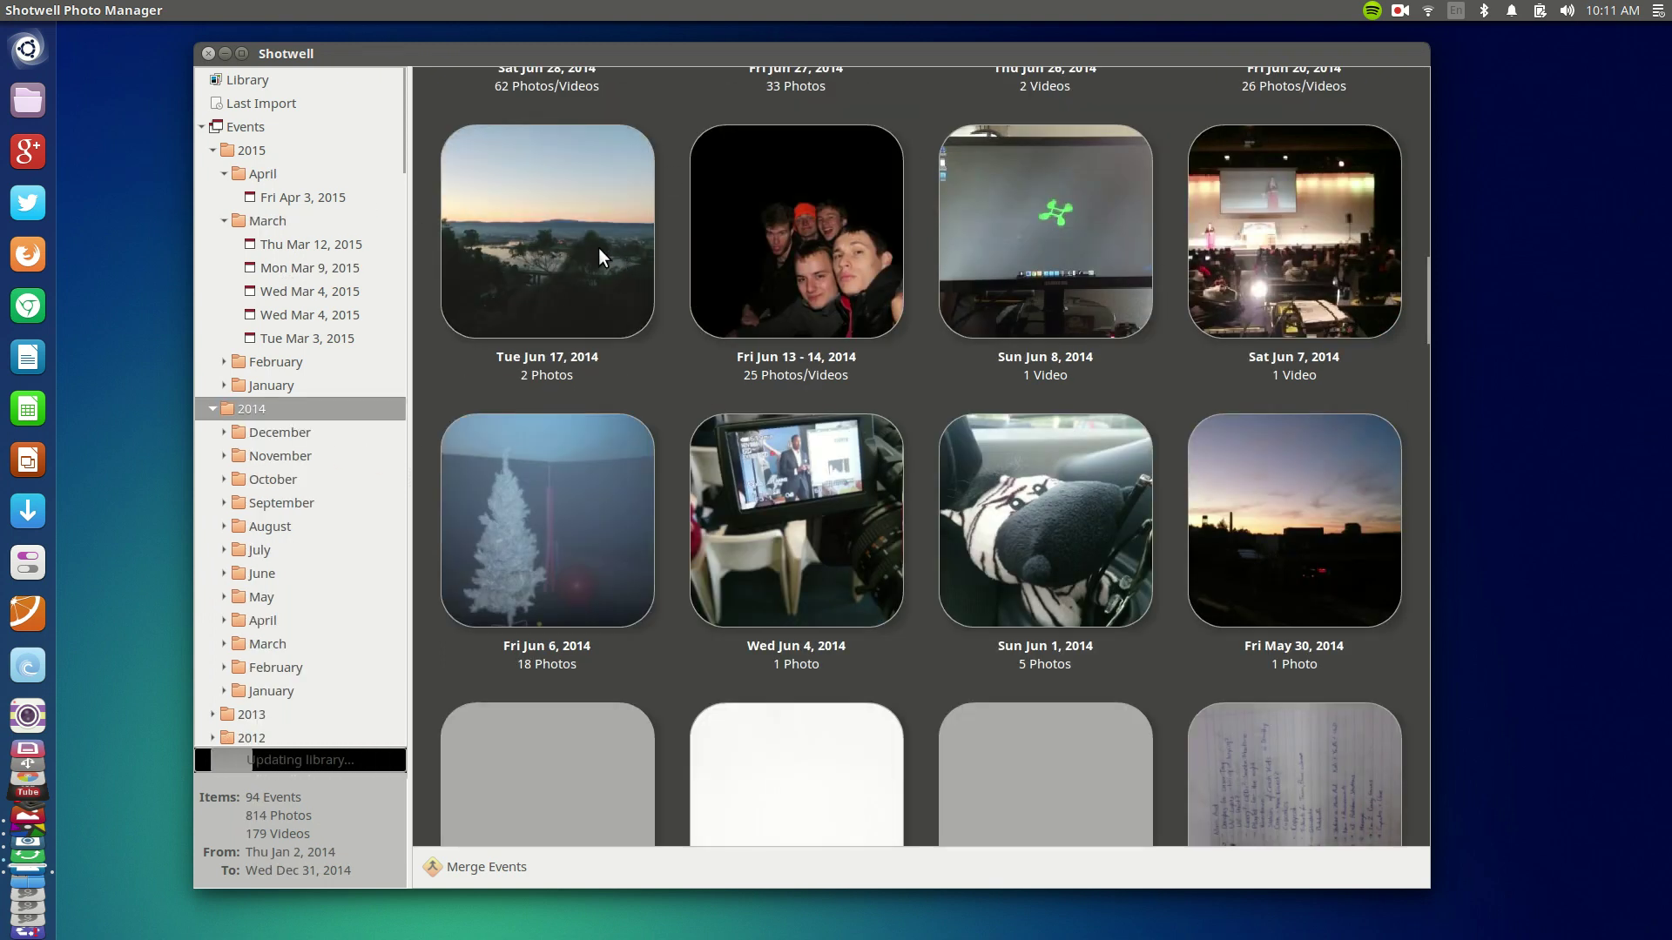
double_click(599, 247)
double_click(702, 153)
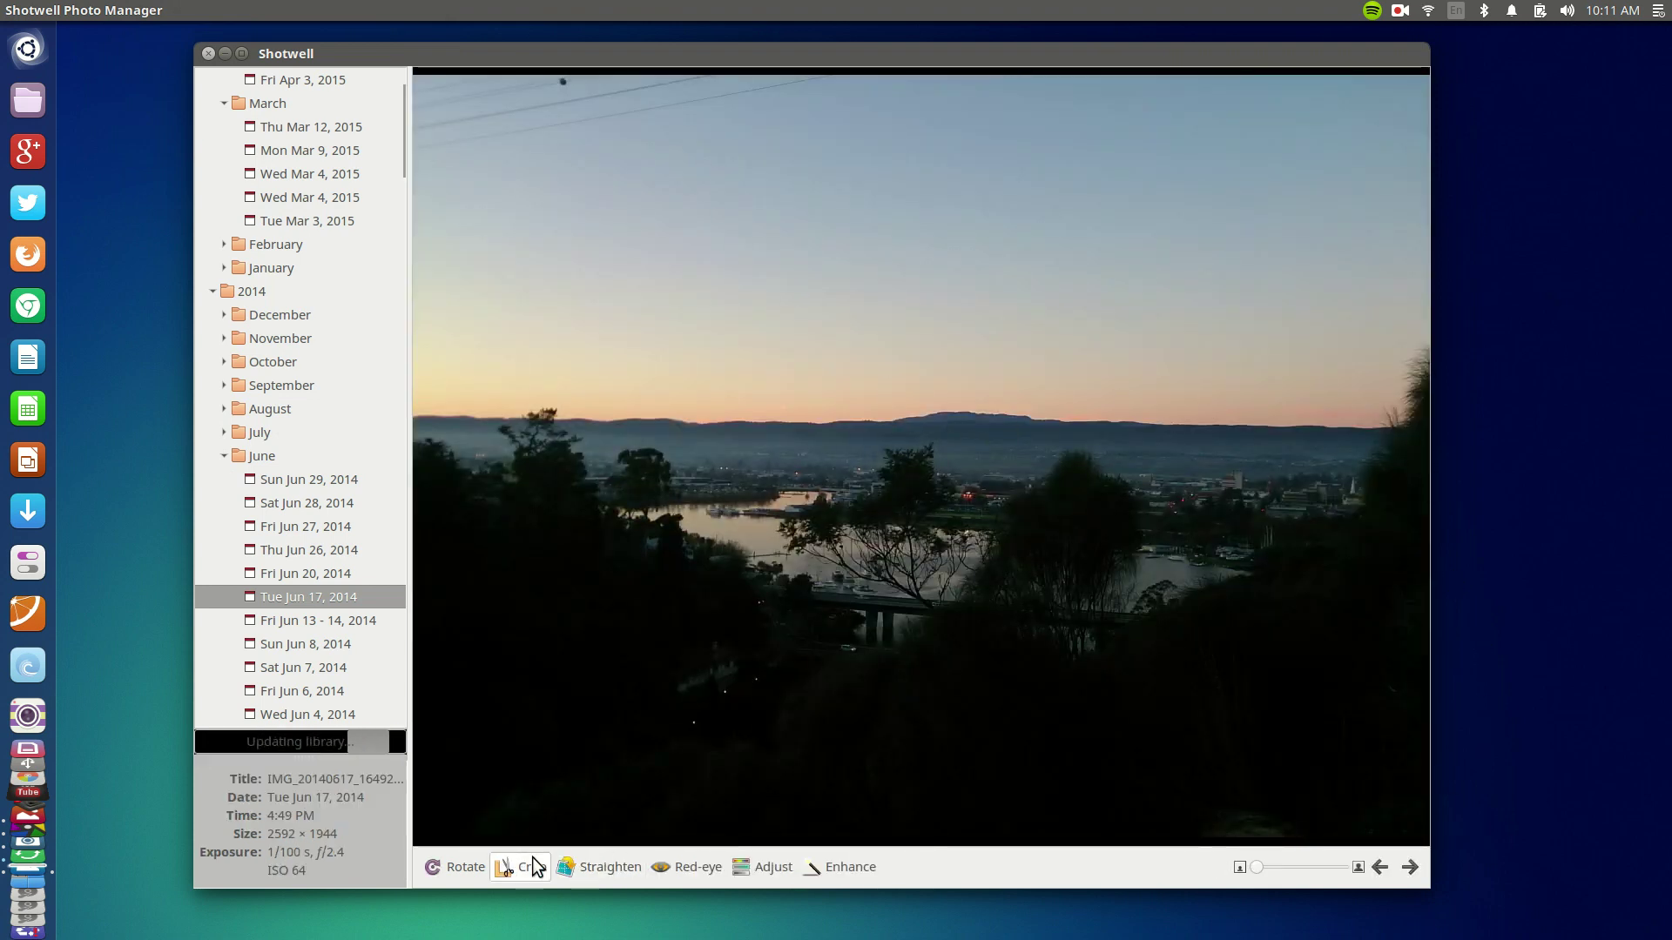
Bring up the photo's exposure and colour adjustments, then cancel them unchanged
click(746, 869)
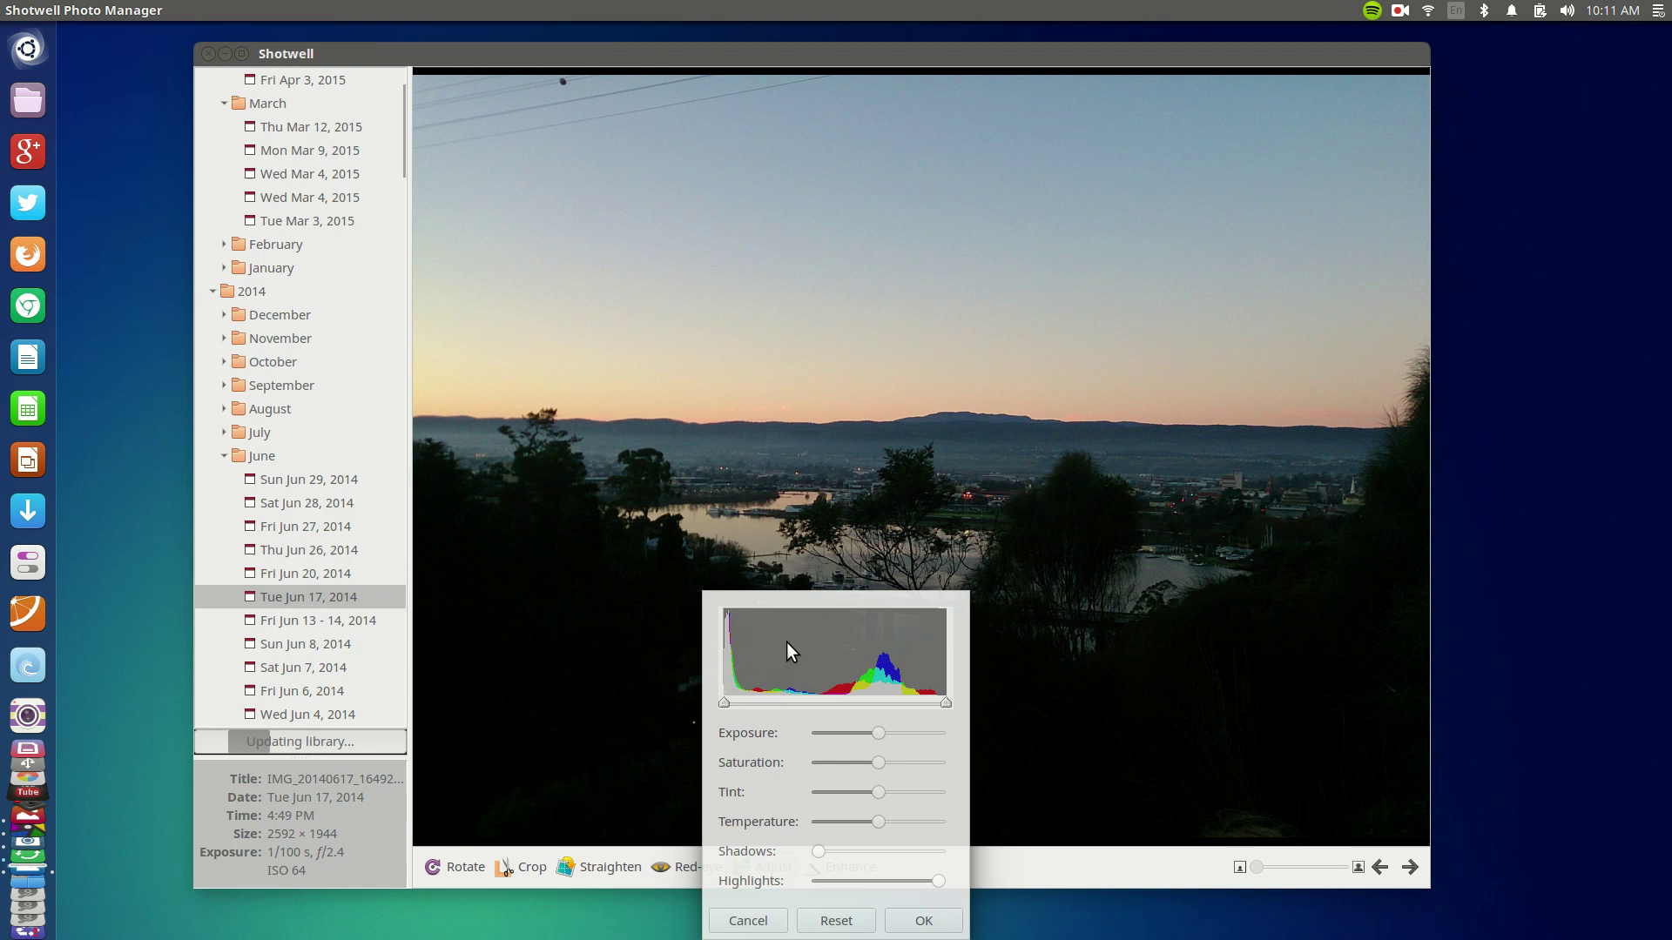
click(748, 920)
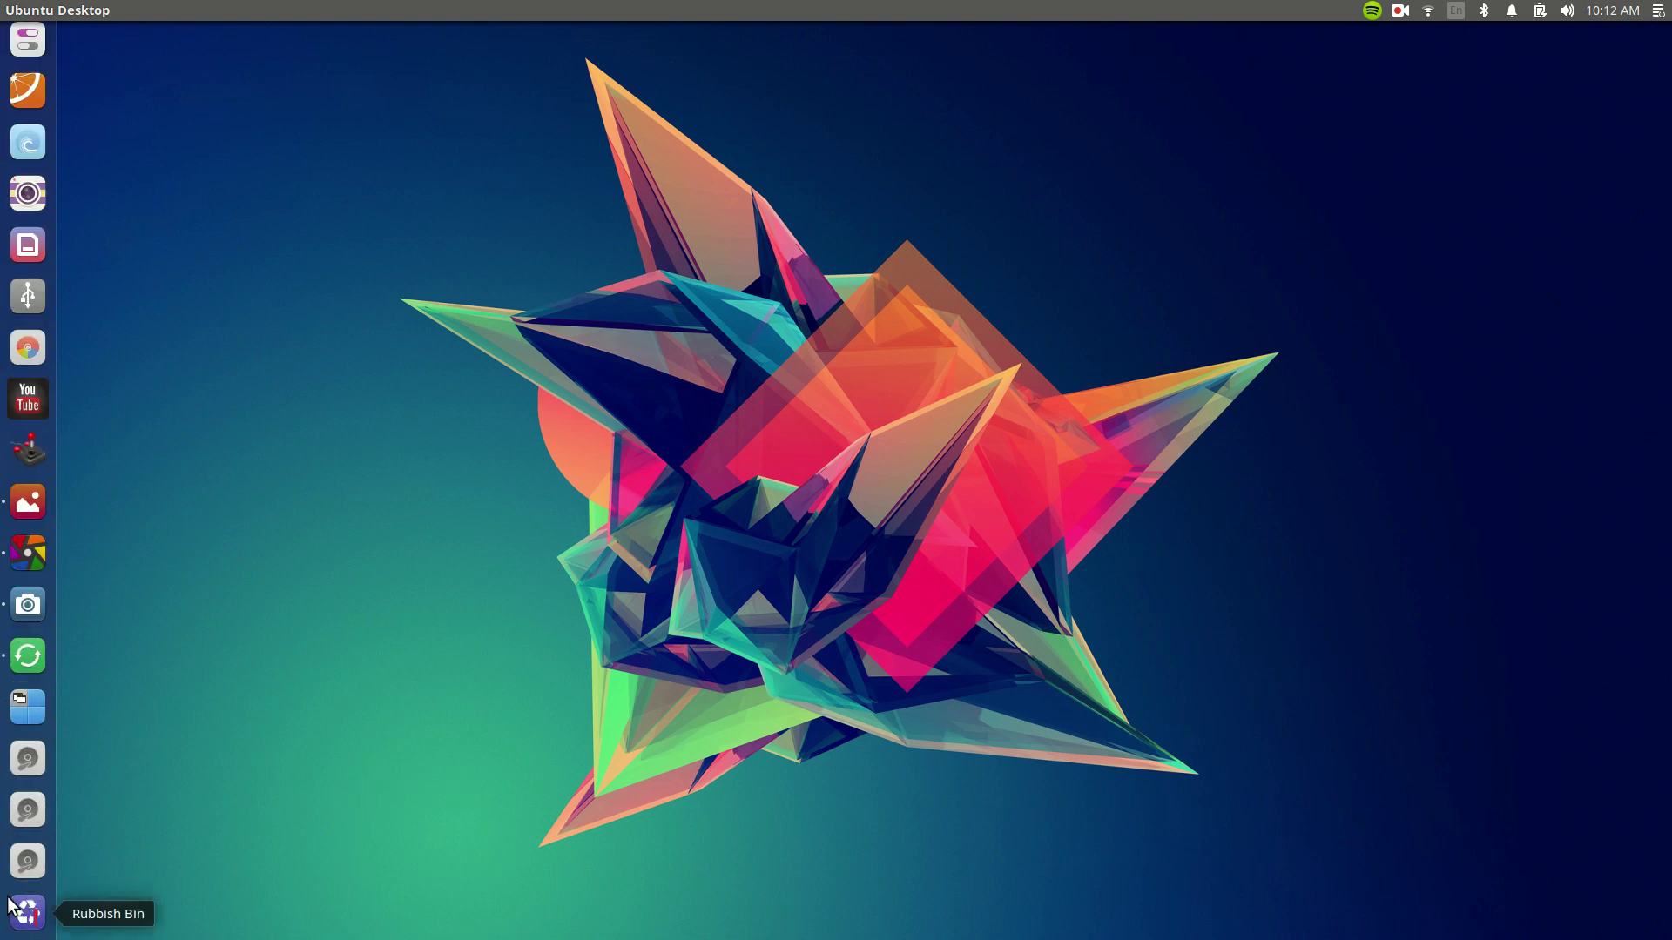
Search the Dash for 'gwen' and launch Gwenview
key(super)
text(gwen)
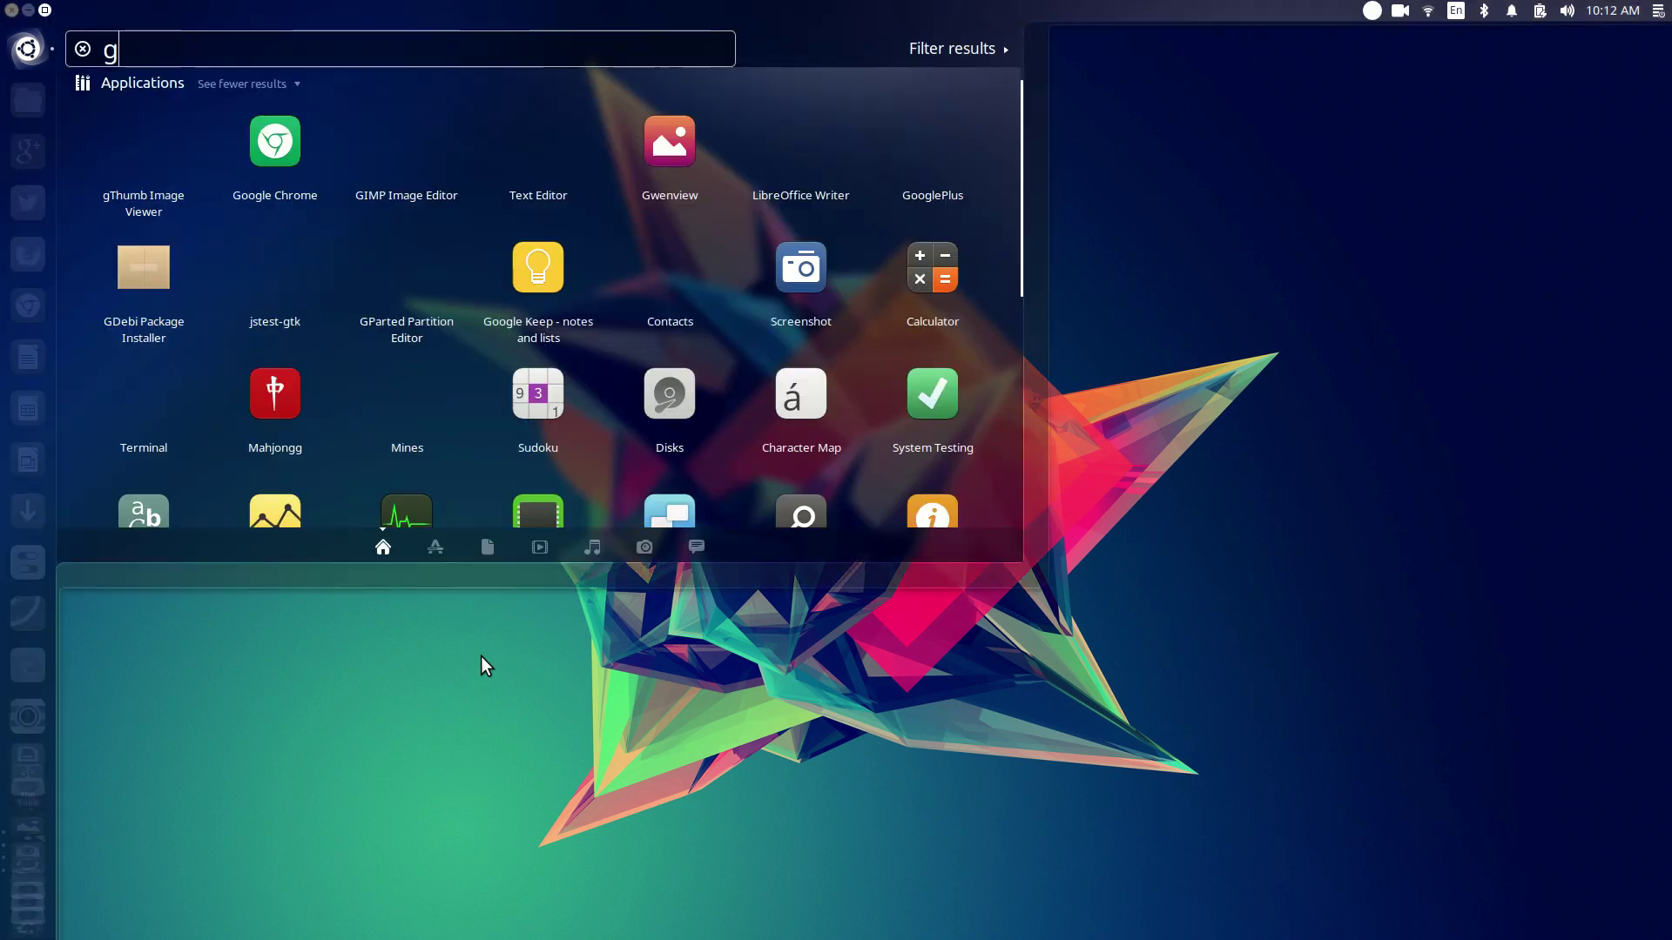
key(Return)
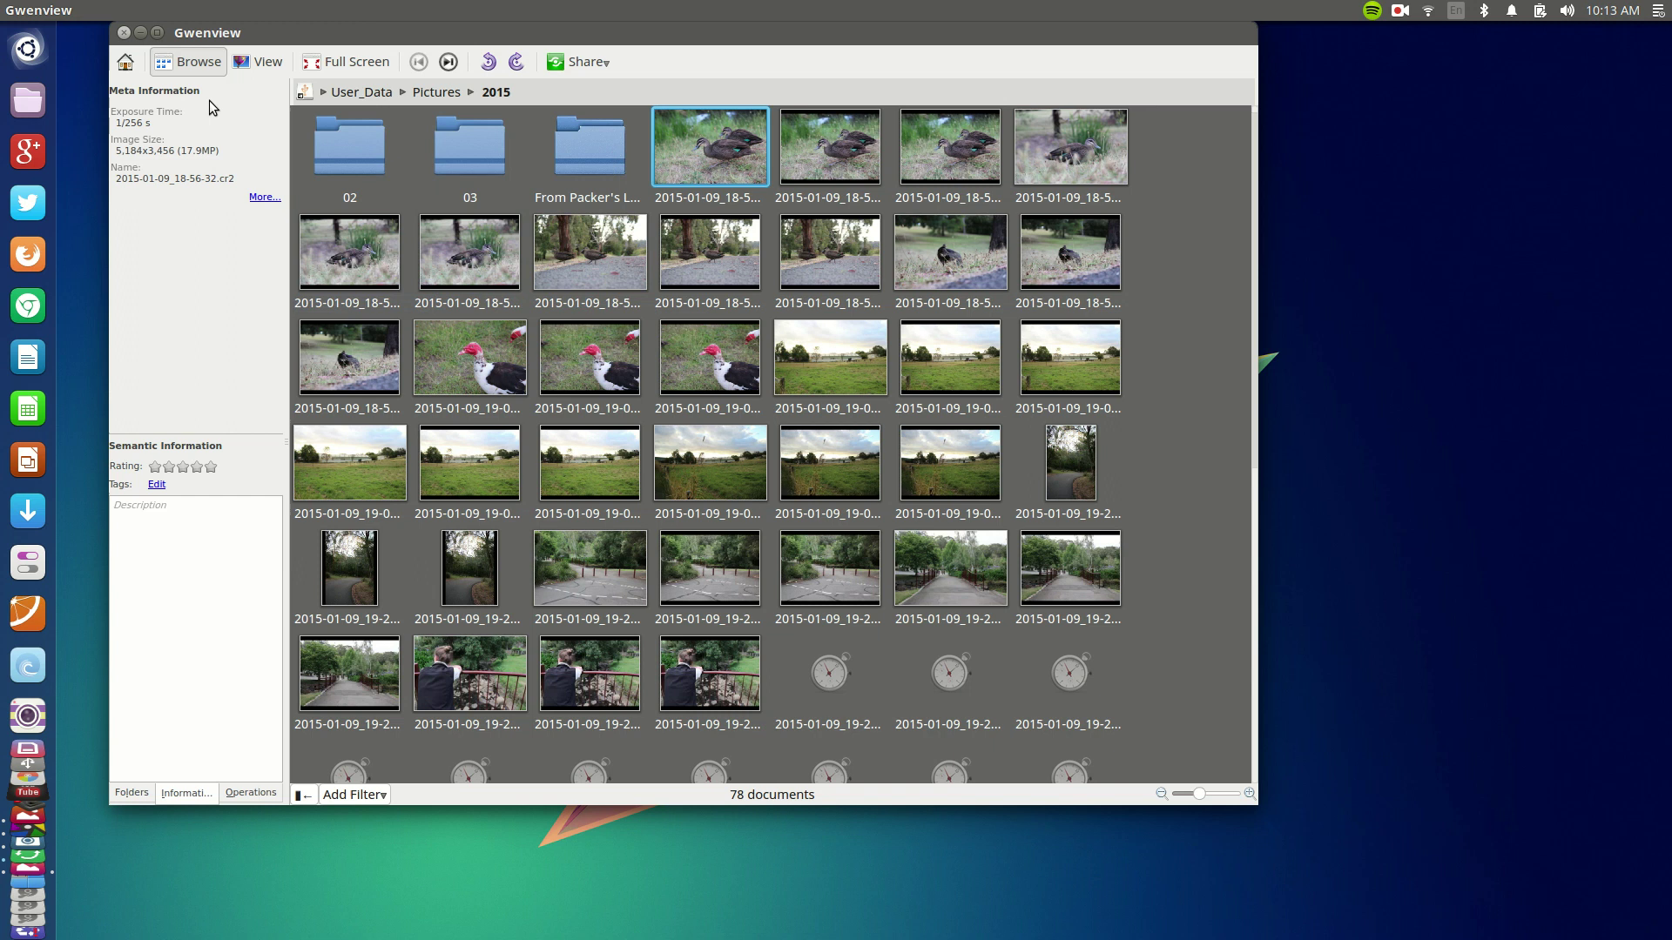
click(216, 11)
mouse_move(225, 38)
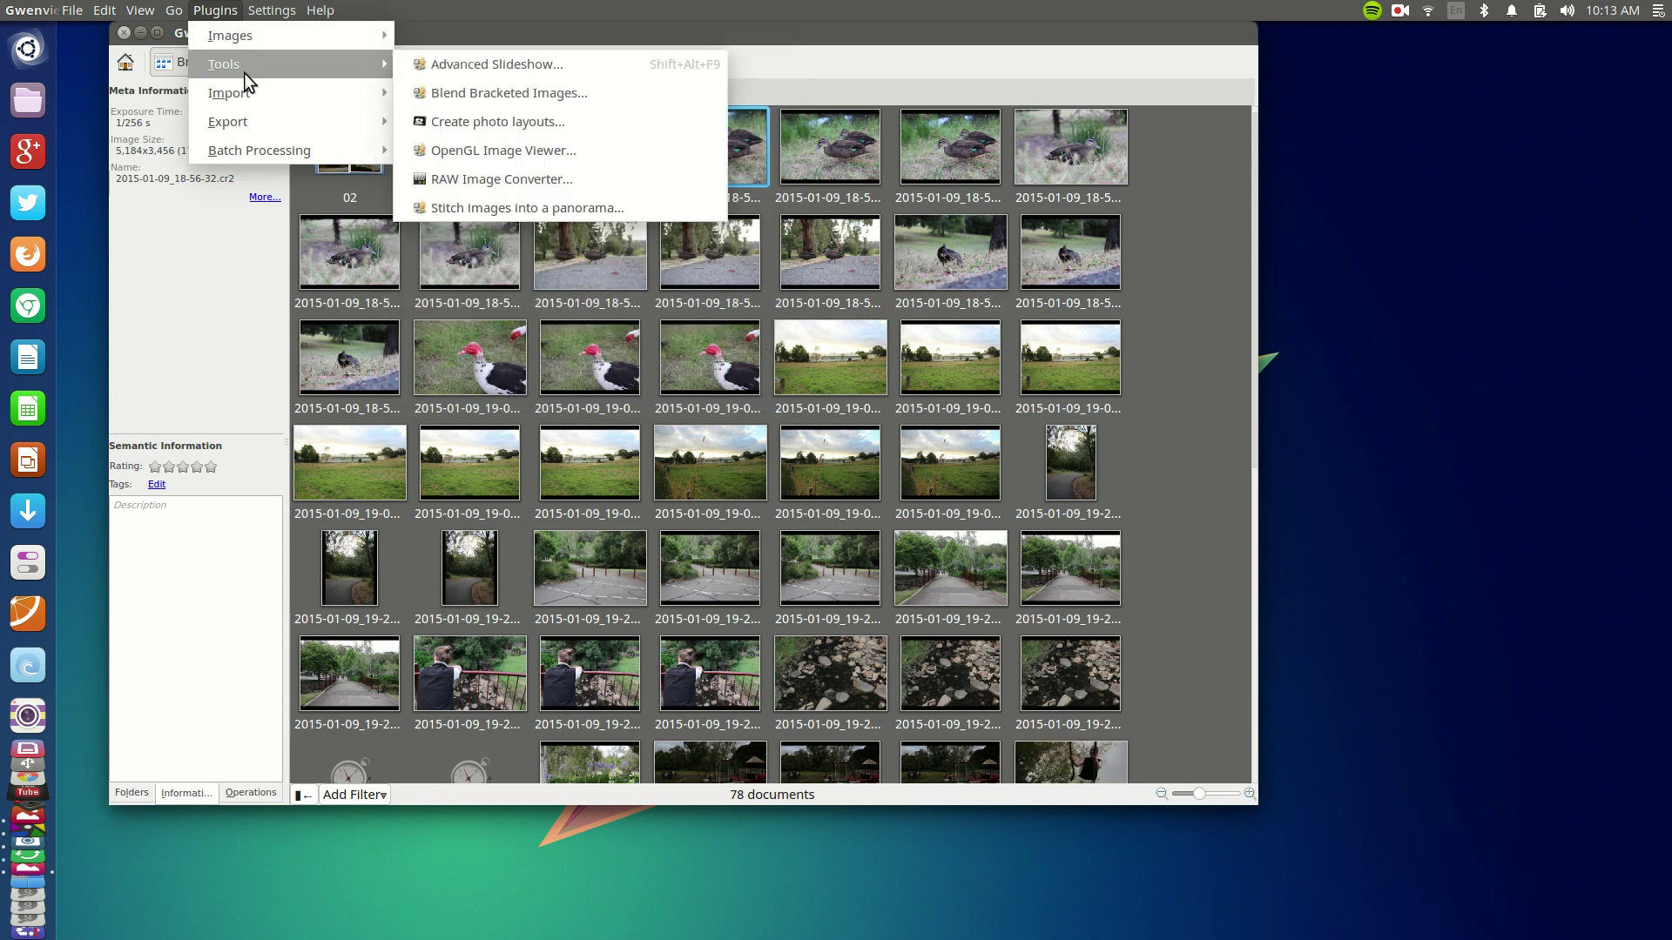
mouse_move(245, 85)
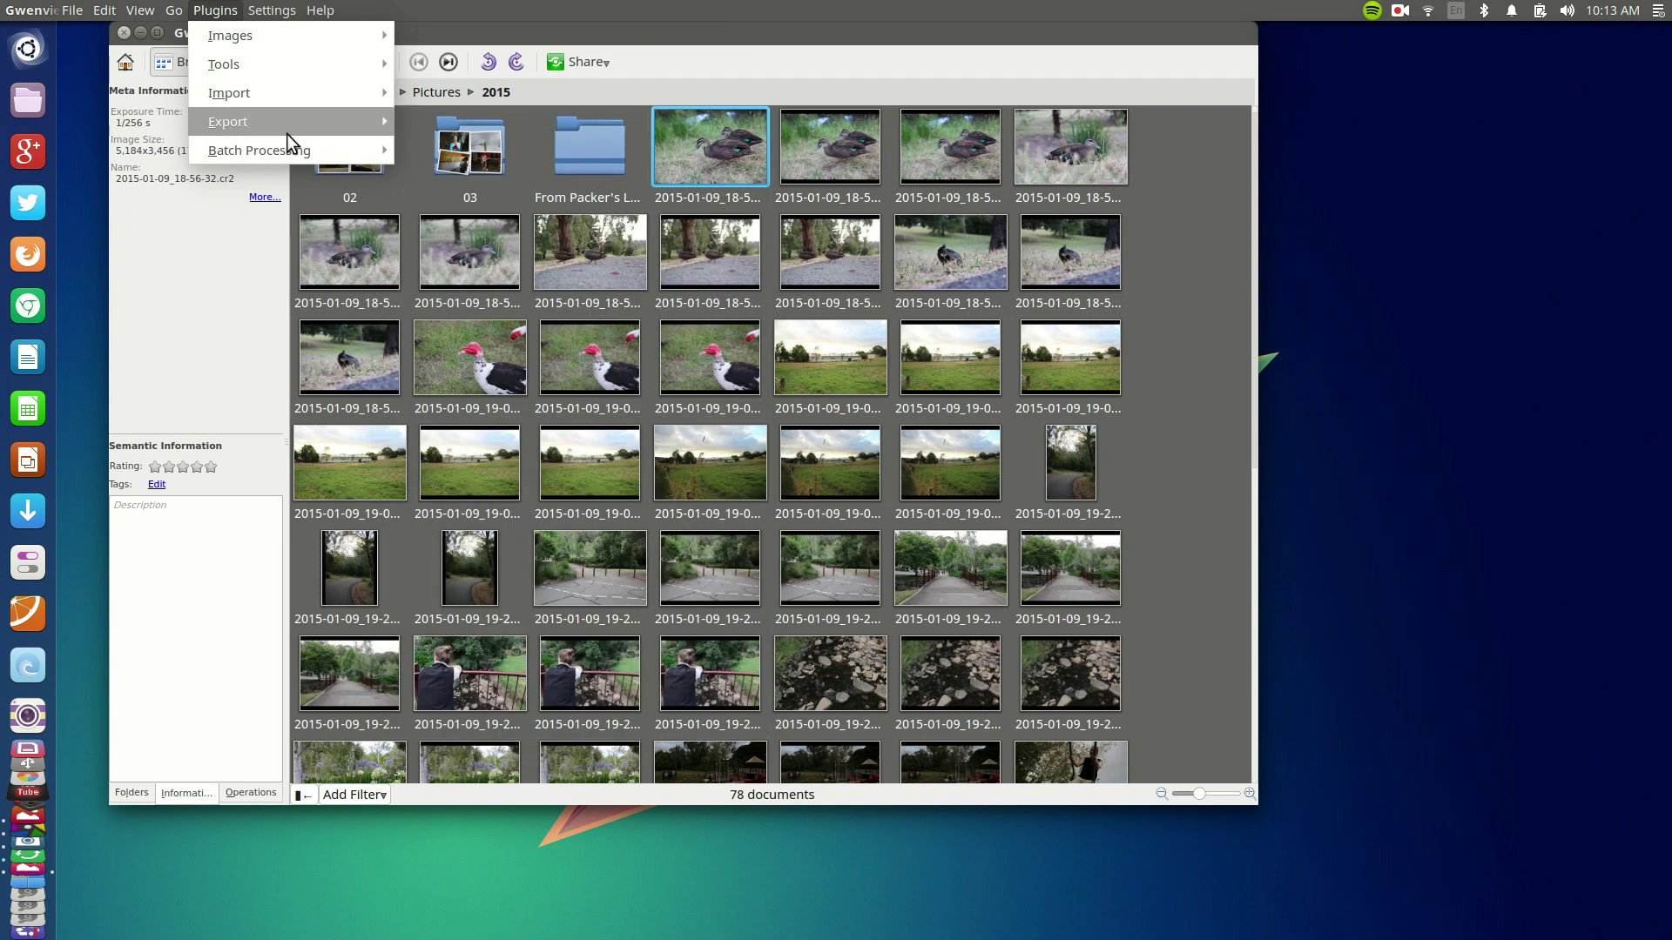
click(485, 34)
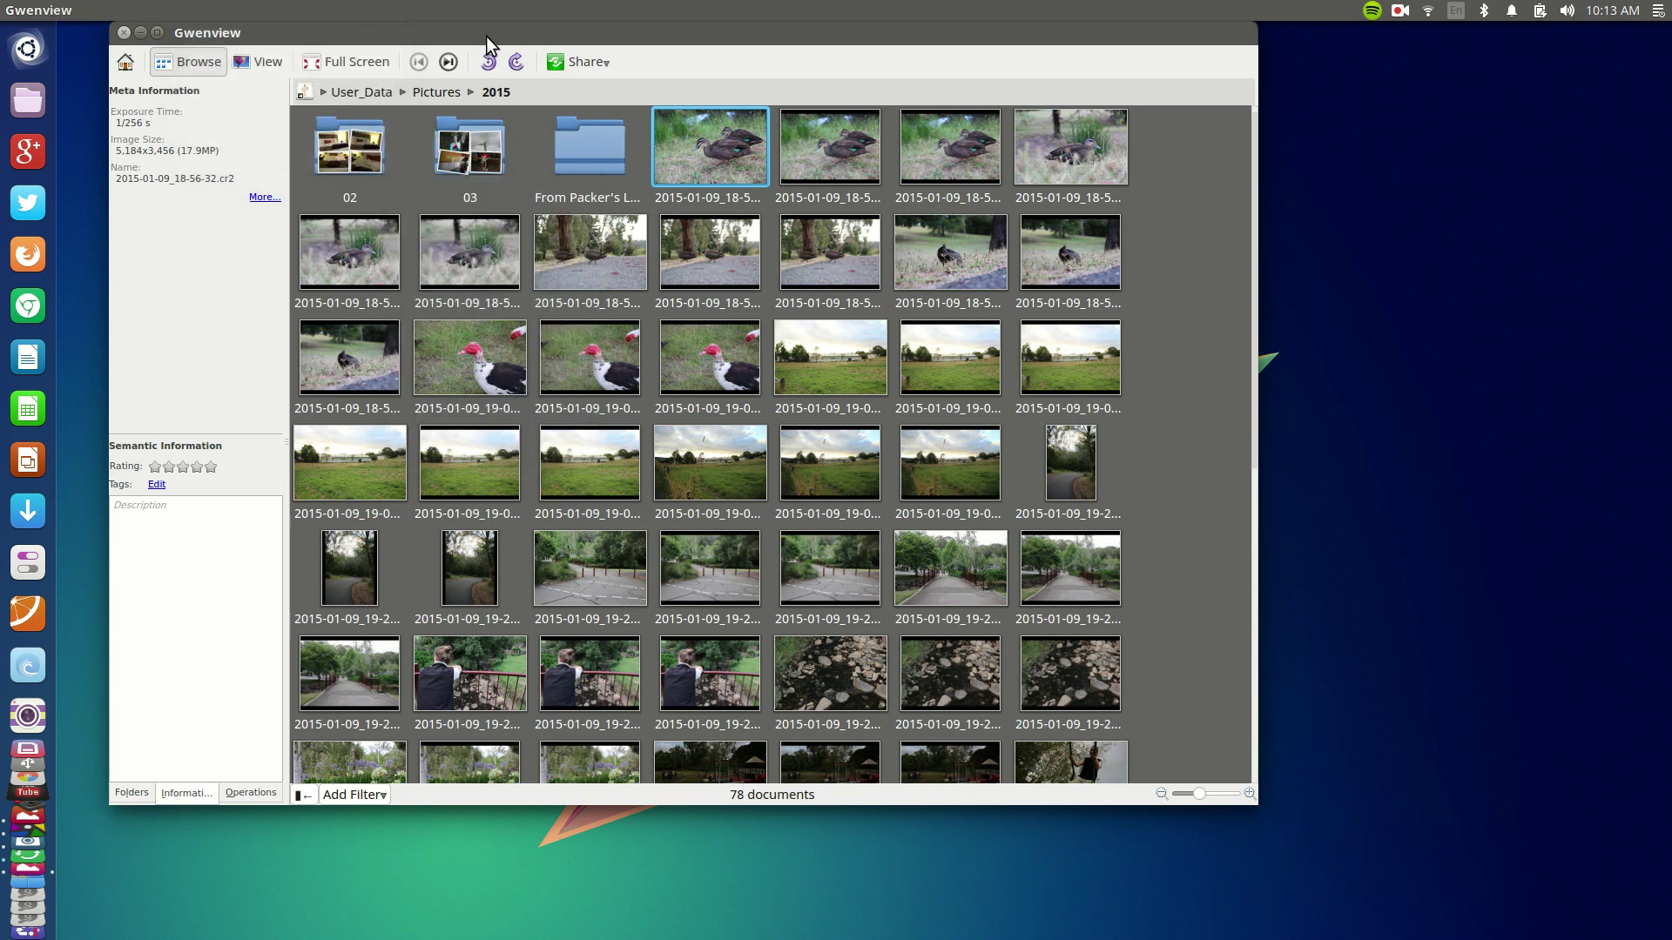
drag(486, 35, 483, 57)
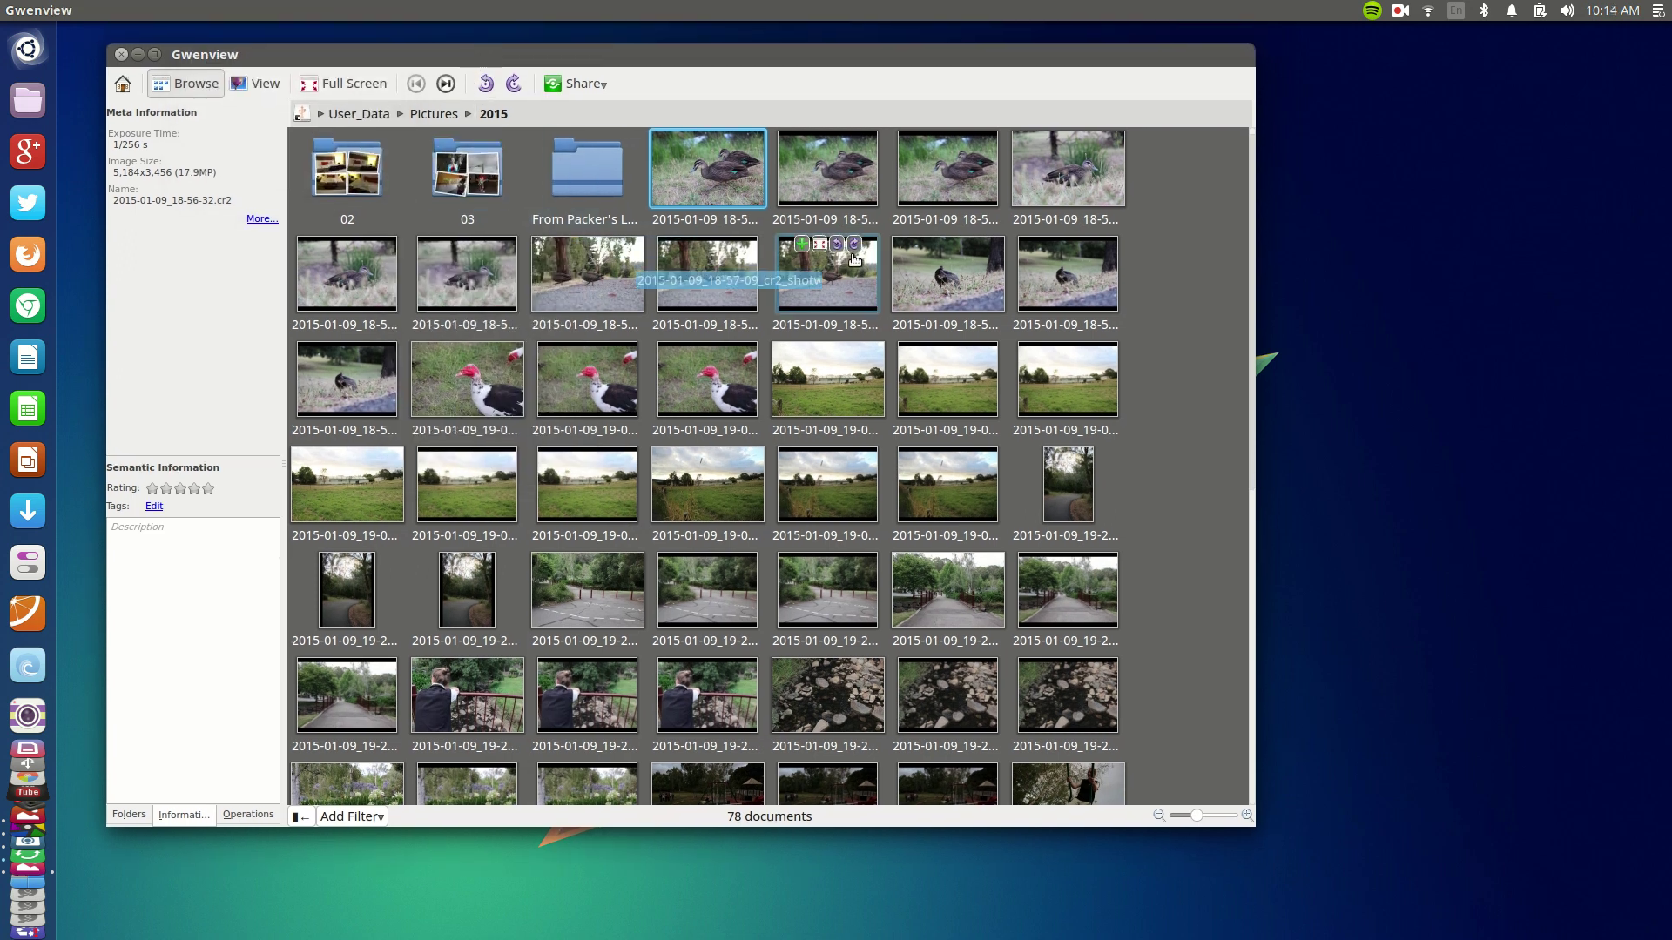
Open the first duck thumbnail full-size and scroll through the next images
click(713, 174)
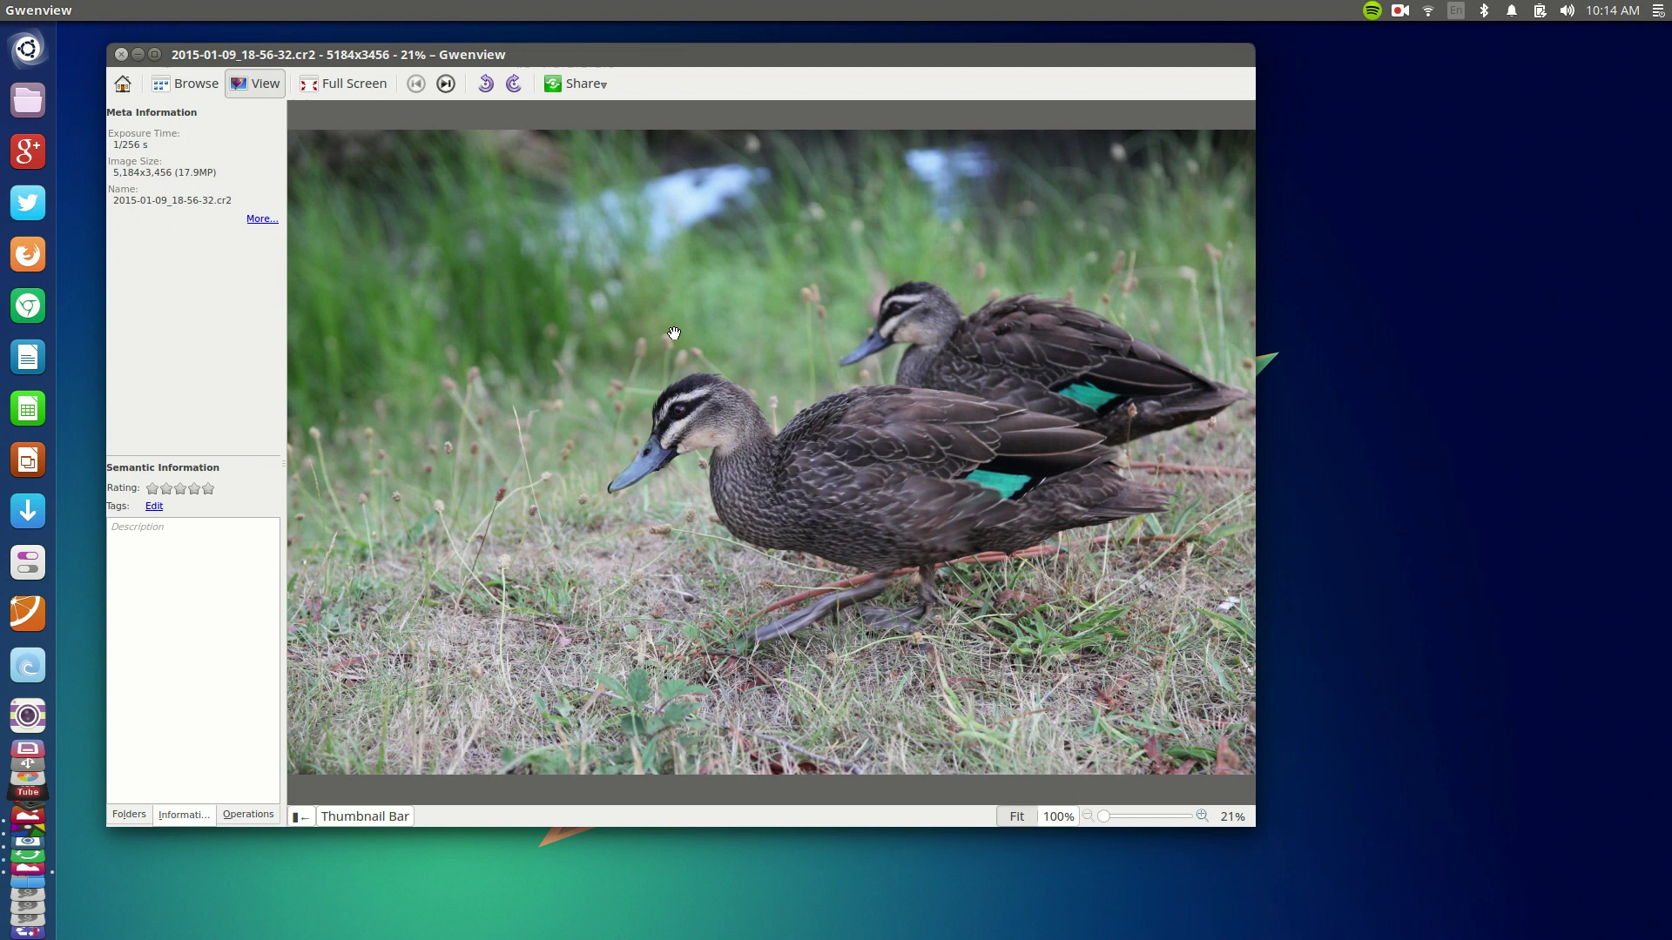
scroll(674, 340, down, 1)
scroll(466, 317, down, 1)
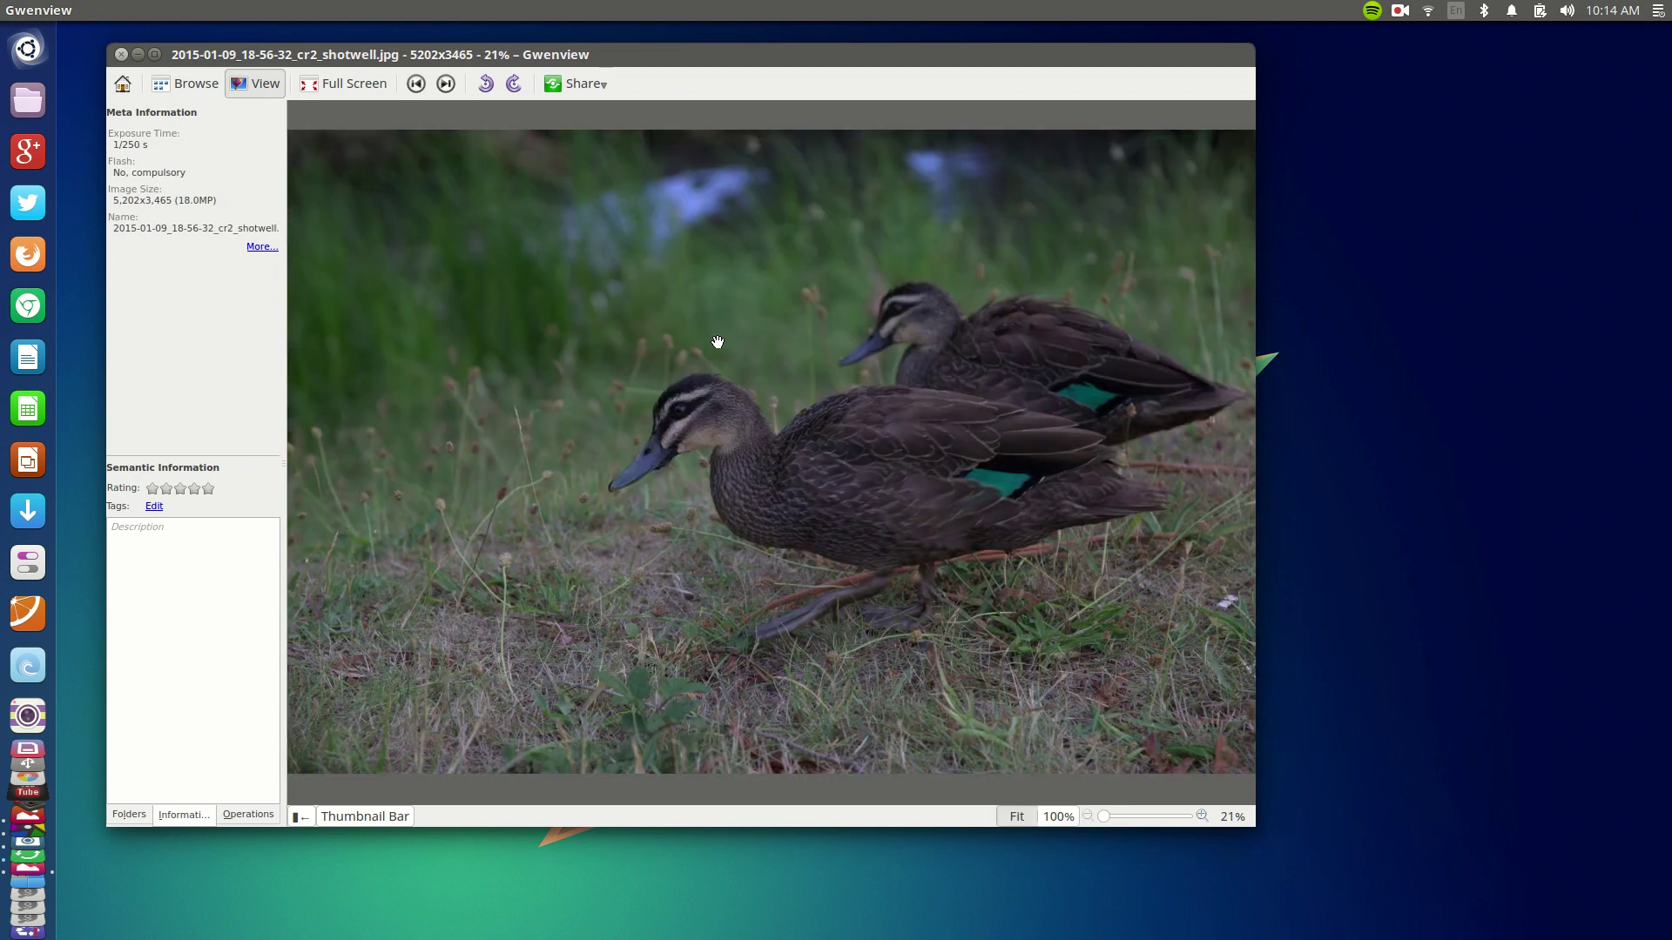
scroll(718, 348, down, 1)
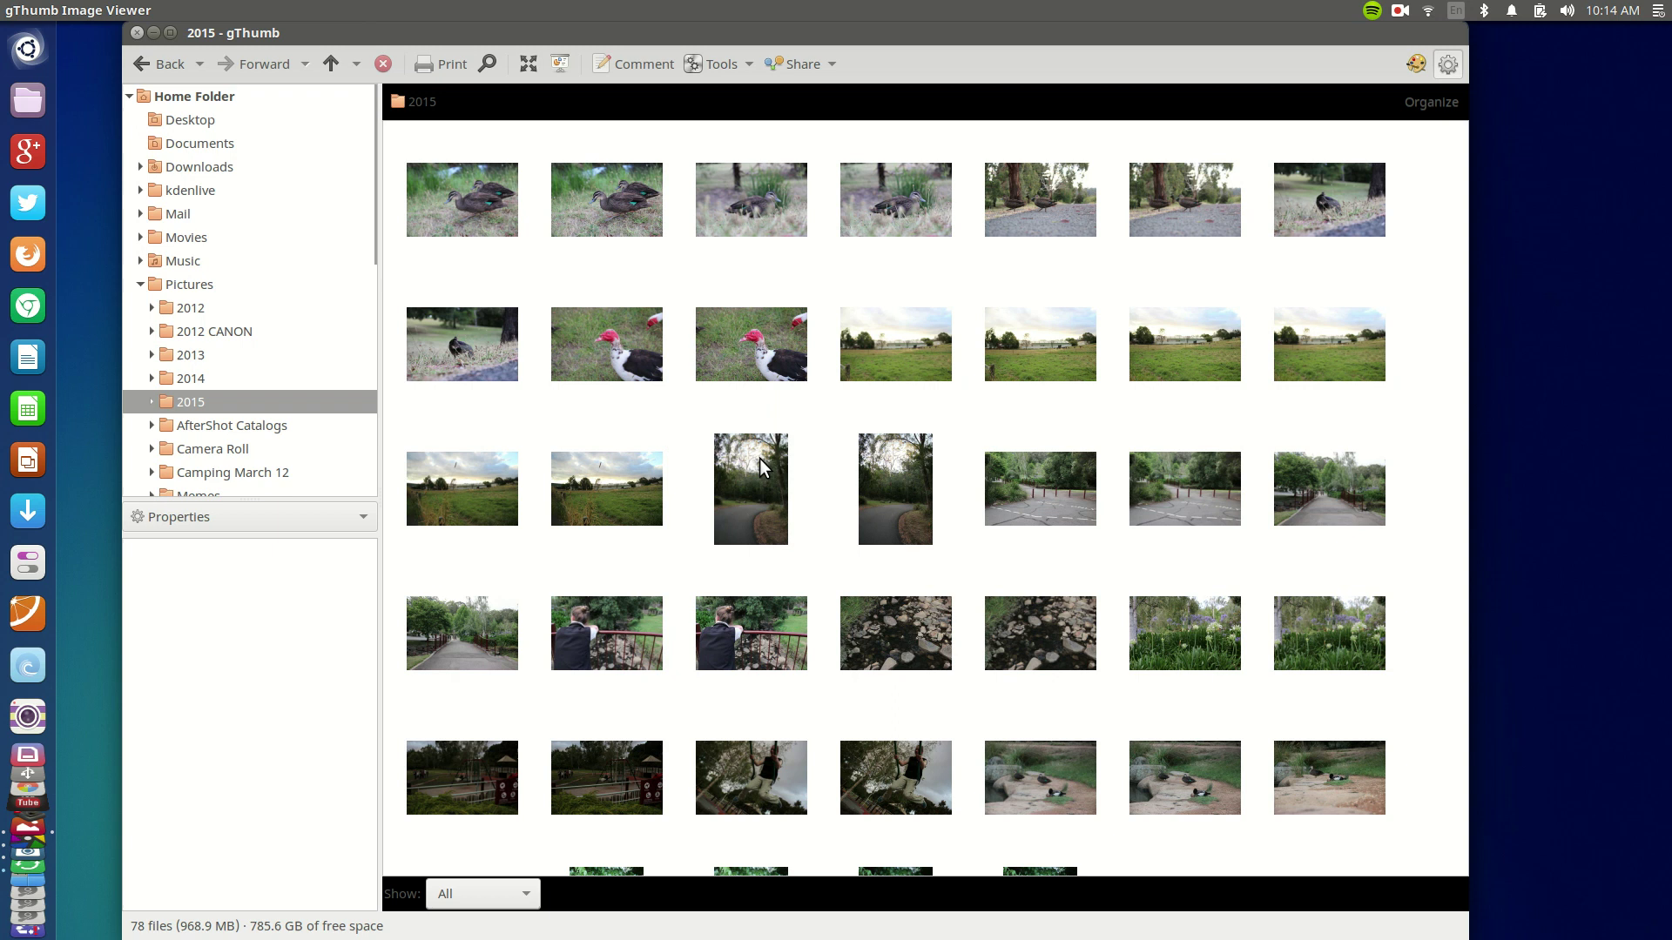
Open 2015-01-09_18-56-32.jpg in the viewer and show the image-editing tools sidebar
scroll(758, 474, down, 10)
scroll(766, 473, up, 10)
double_click(500, 228)
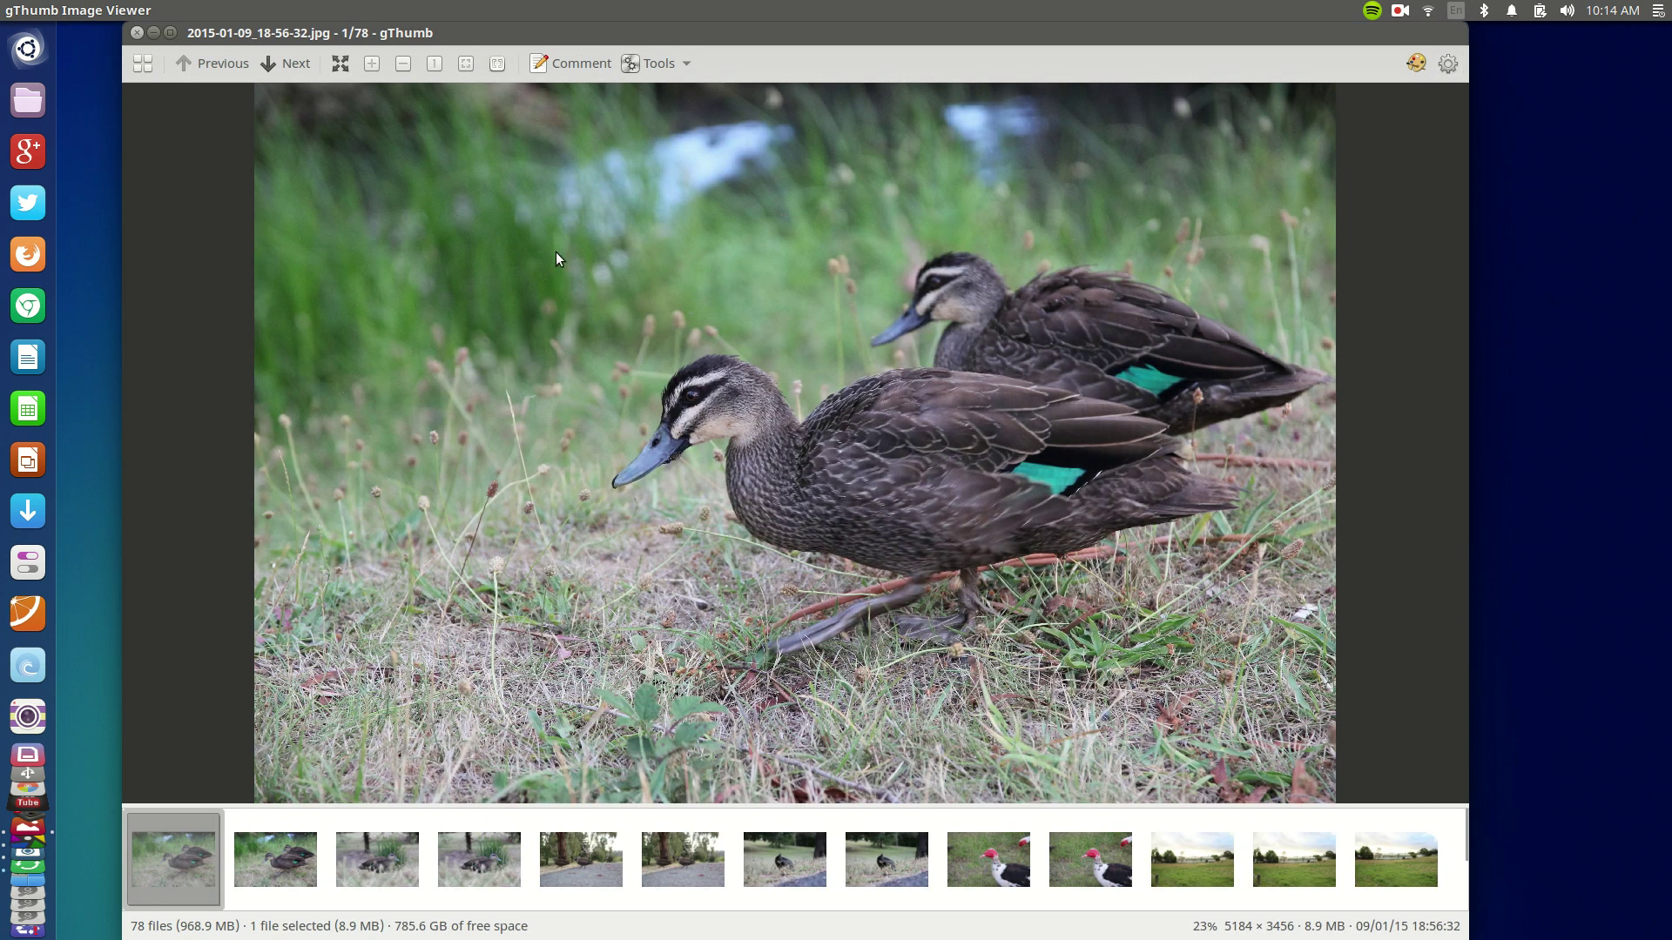
click(667, 64)
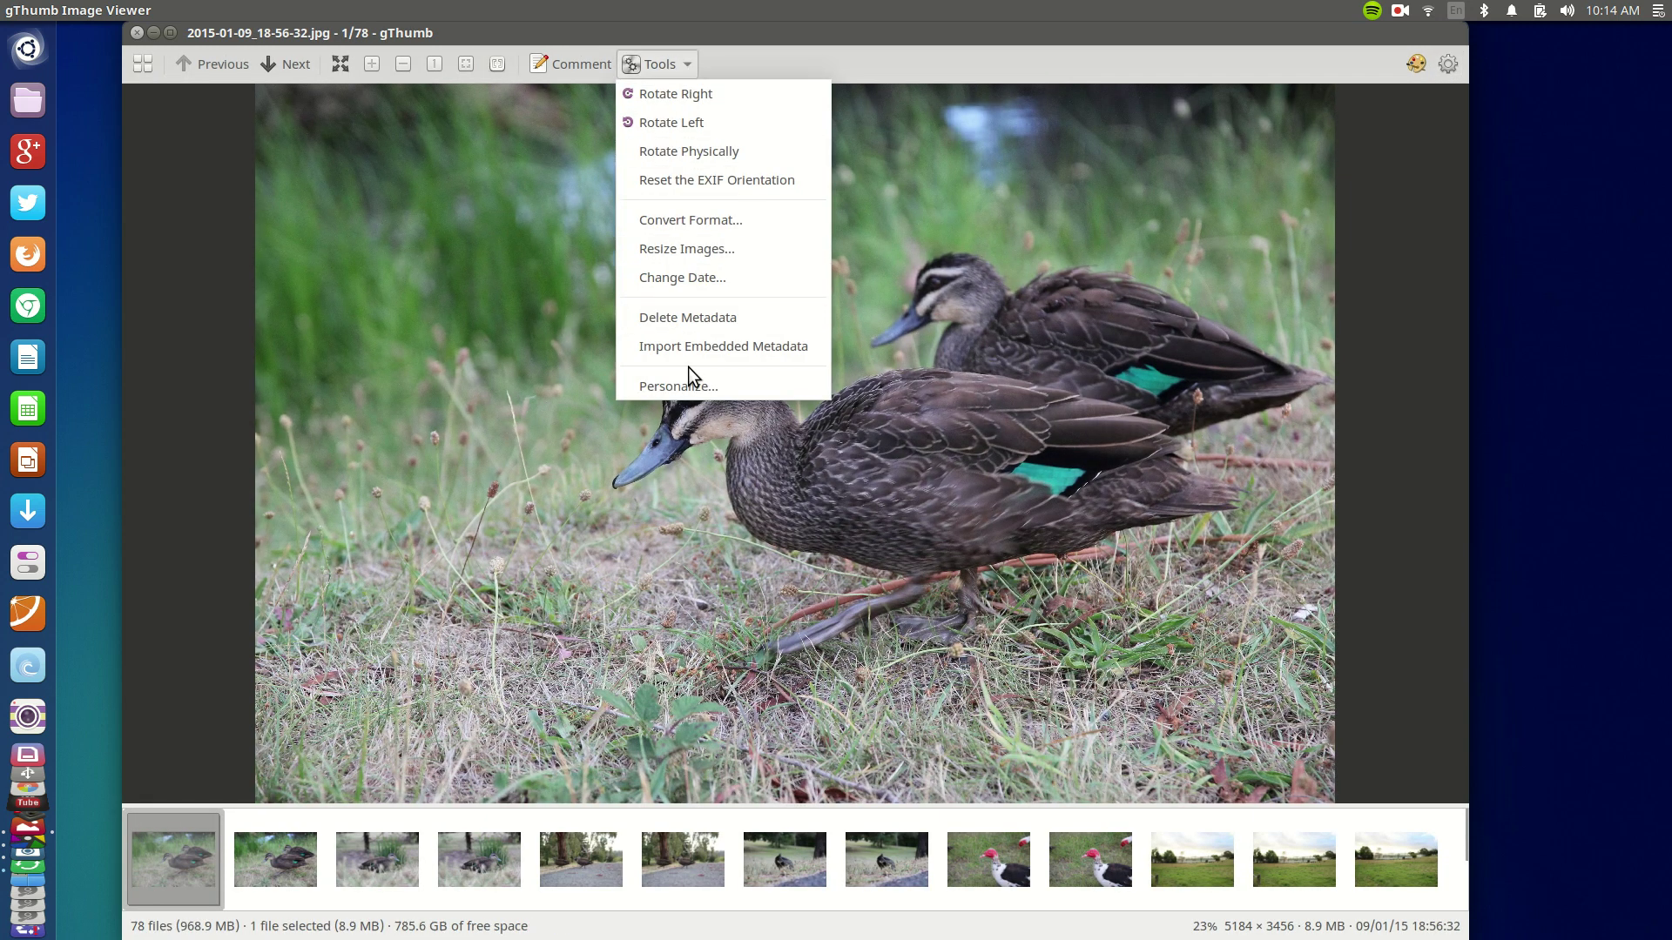
click(1299, 197)
click(1404, 68)
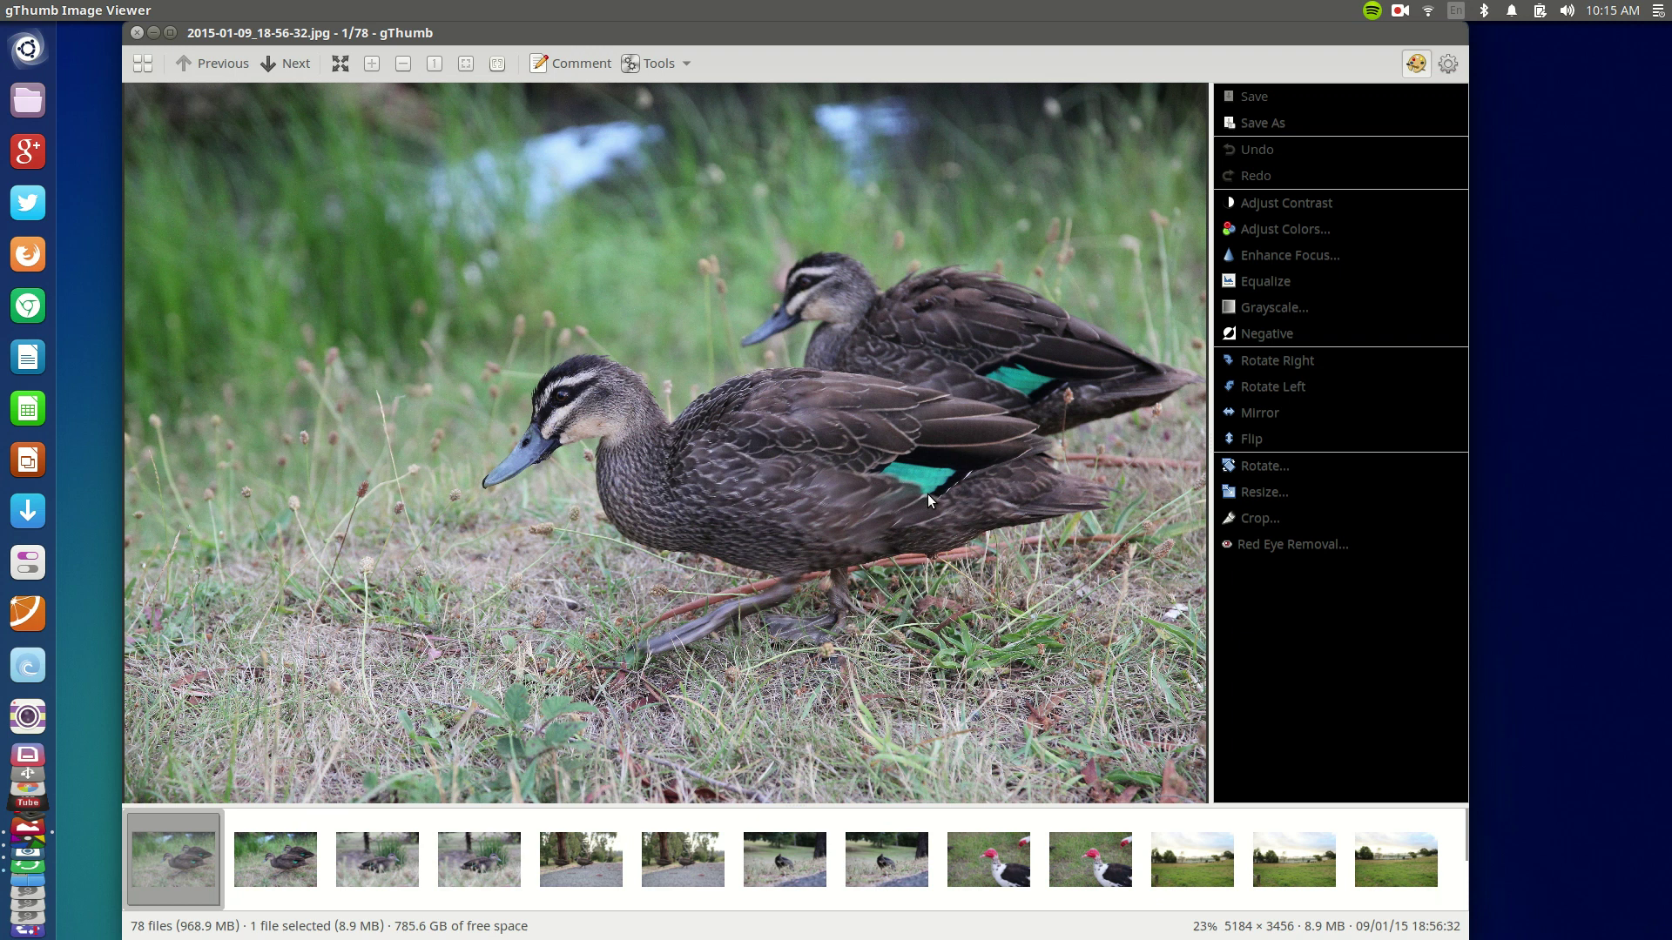
View gThumb's Help > About information, close it, and launch digiKam from the launcher
click(288, 10)
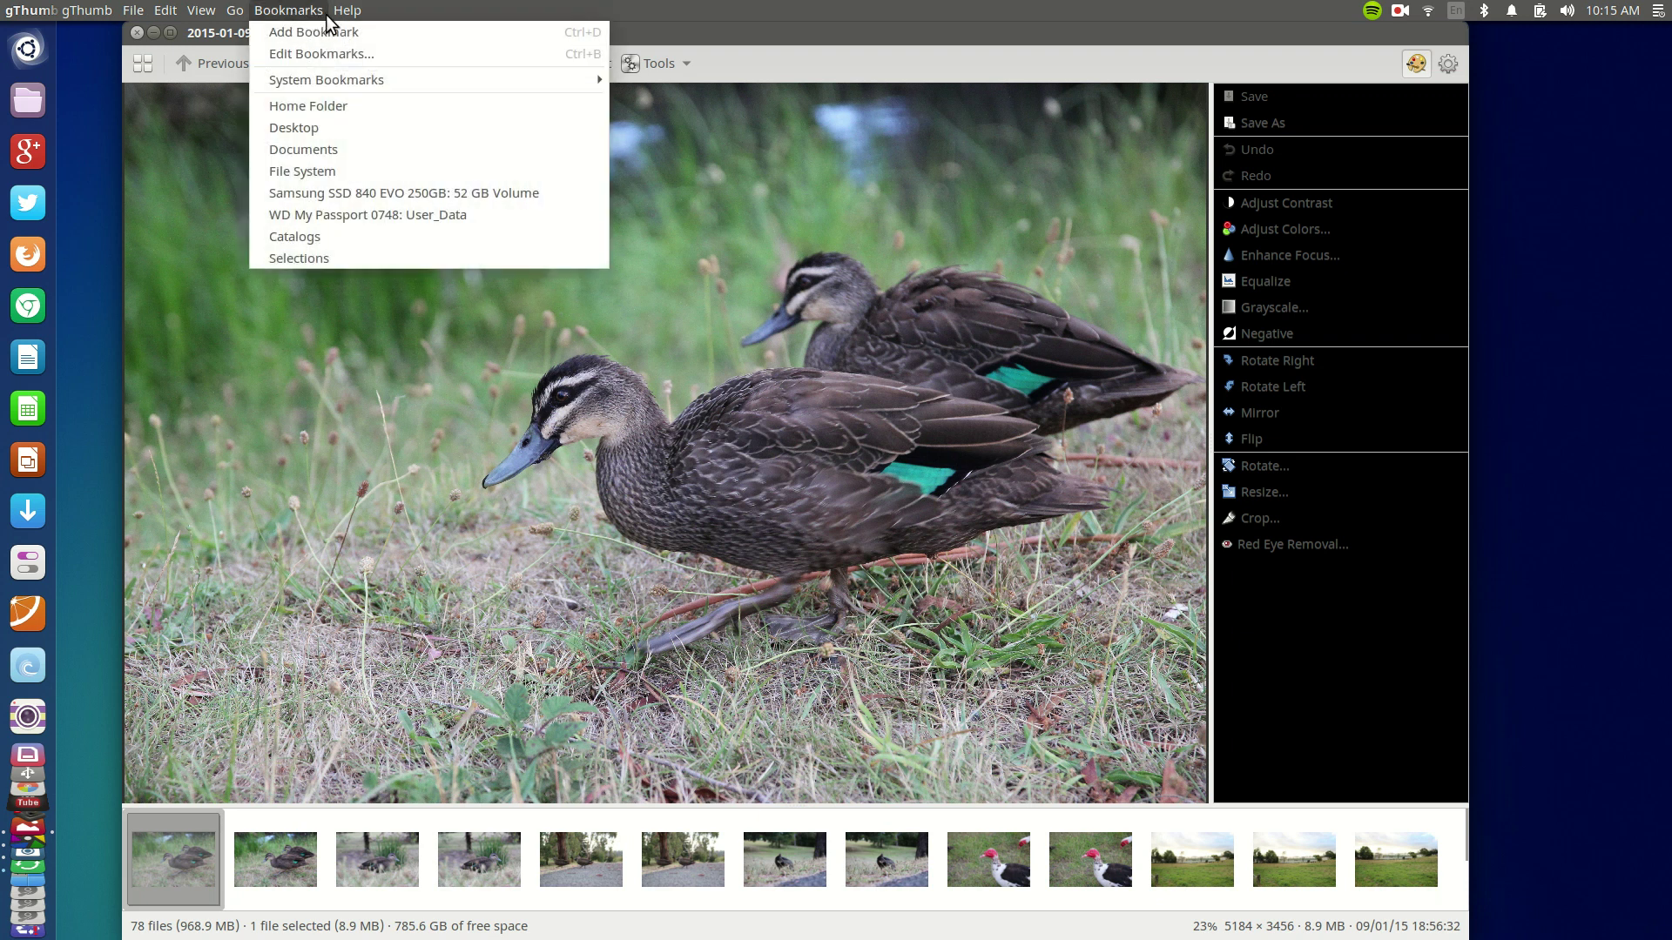
click(376, 79)
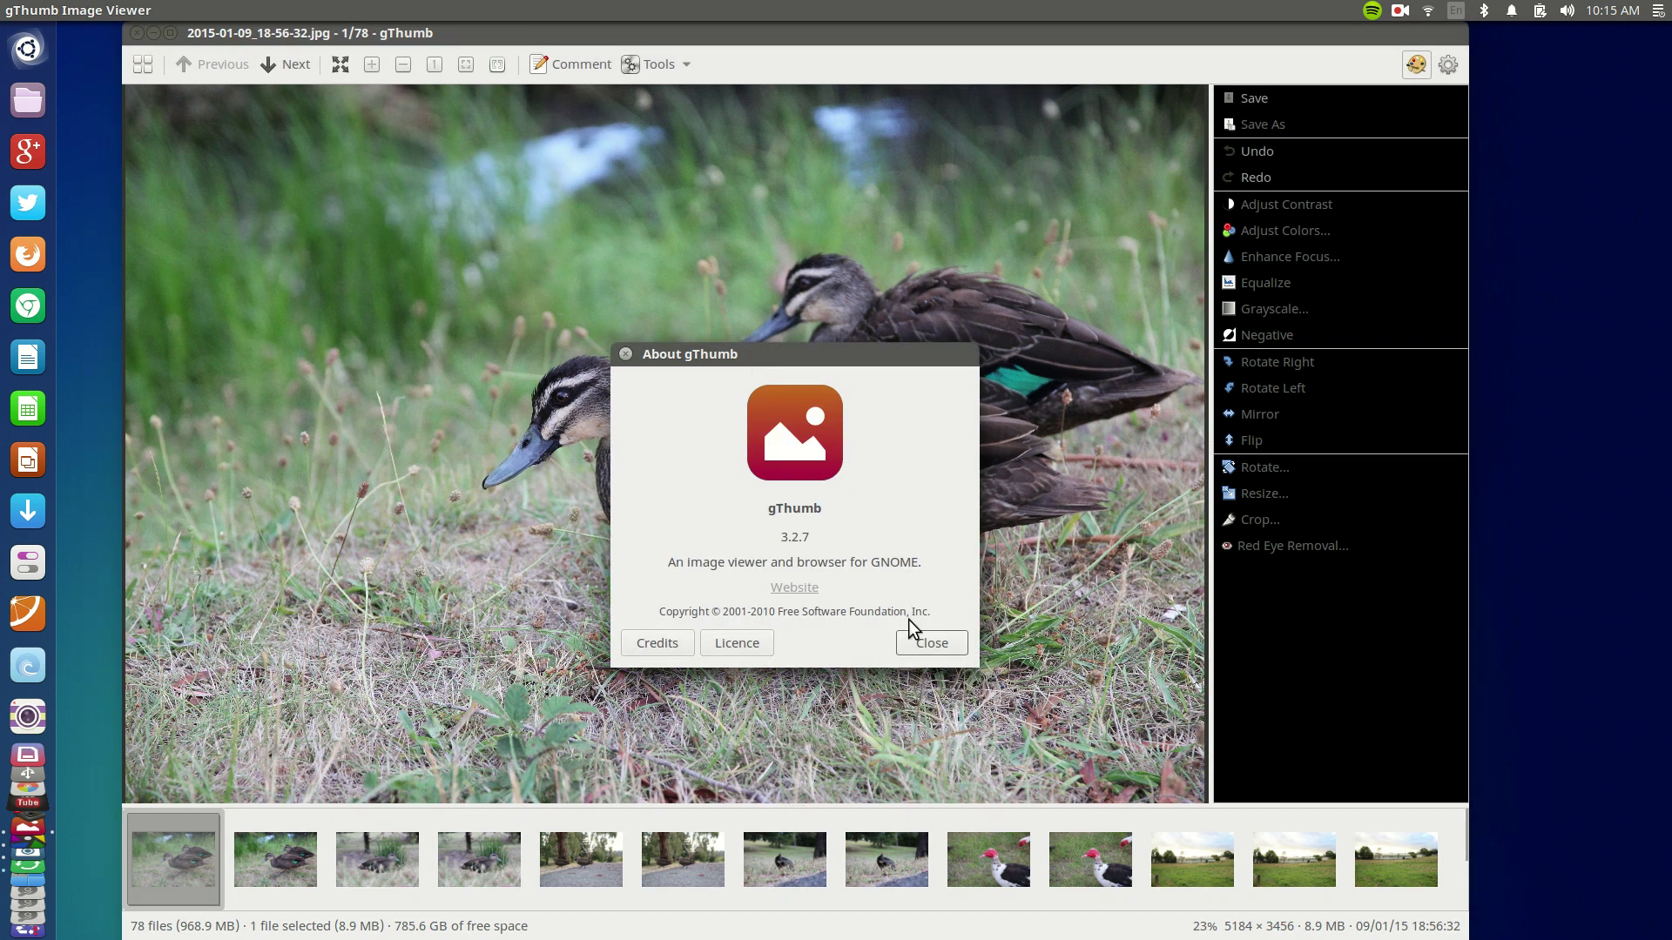
click(923, 642)
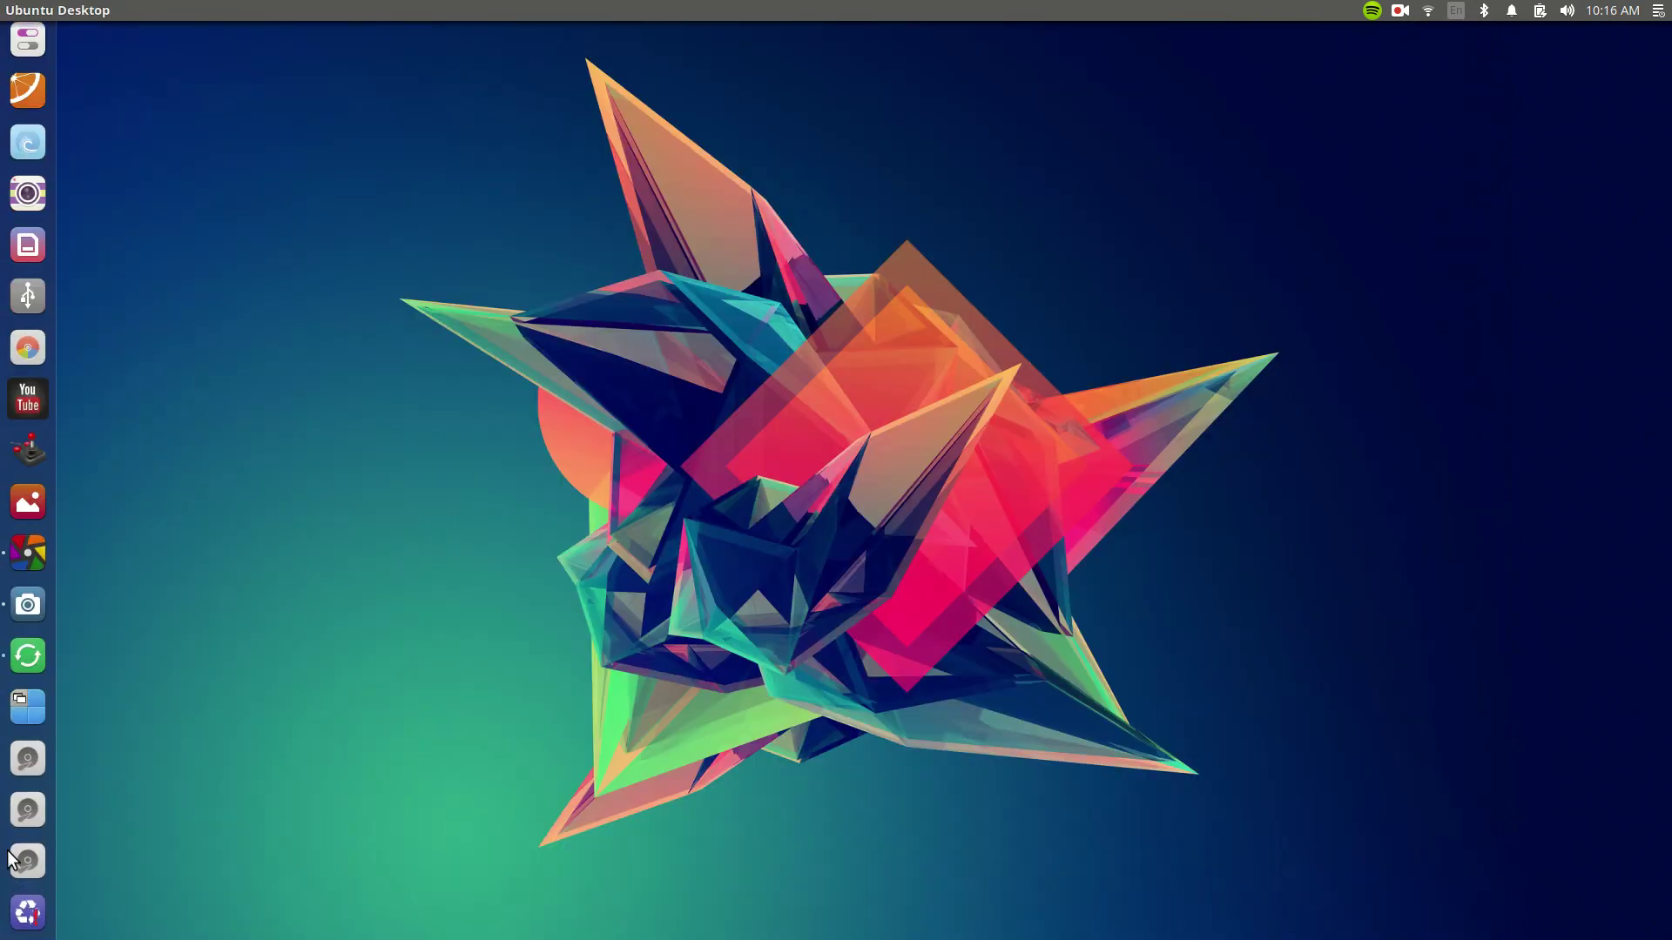
click(33, 620)
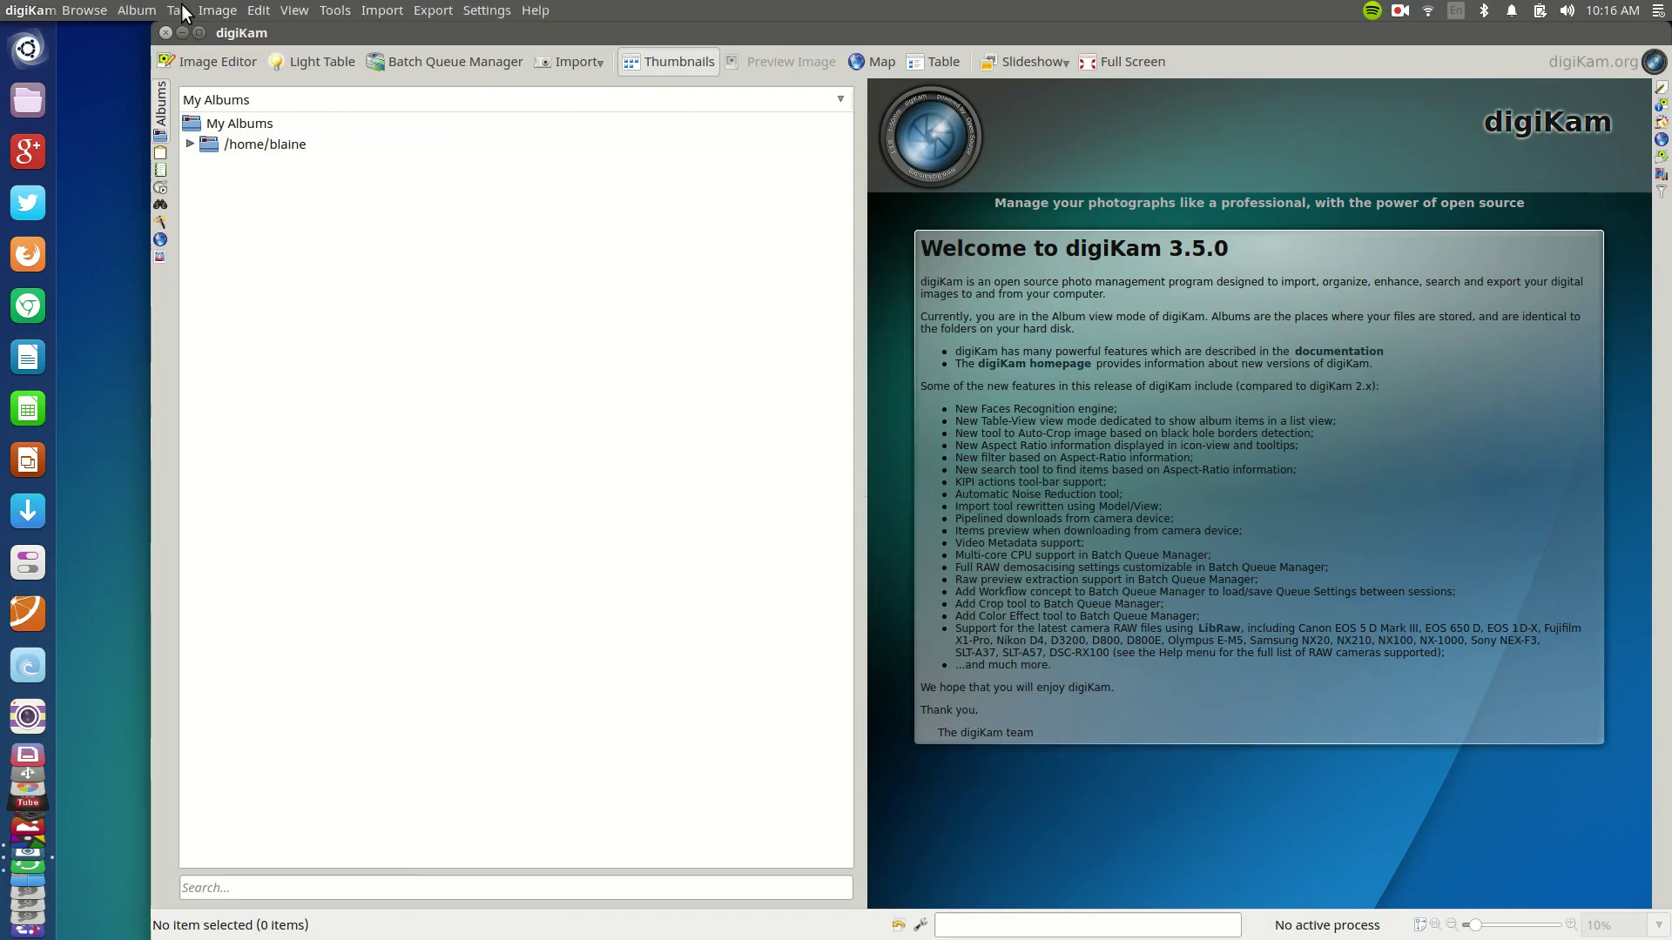
Expand /home/blaine > Pictures, open the 2015 album, and widen the thumbnail grid
click(91, 11)
click(113, 35)
click(191, 144)
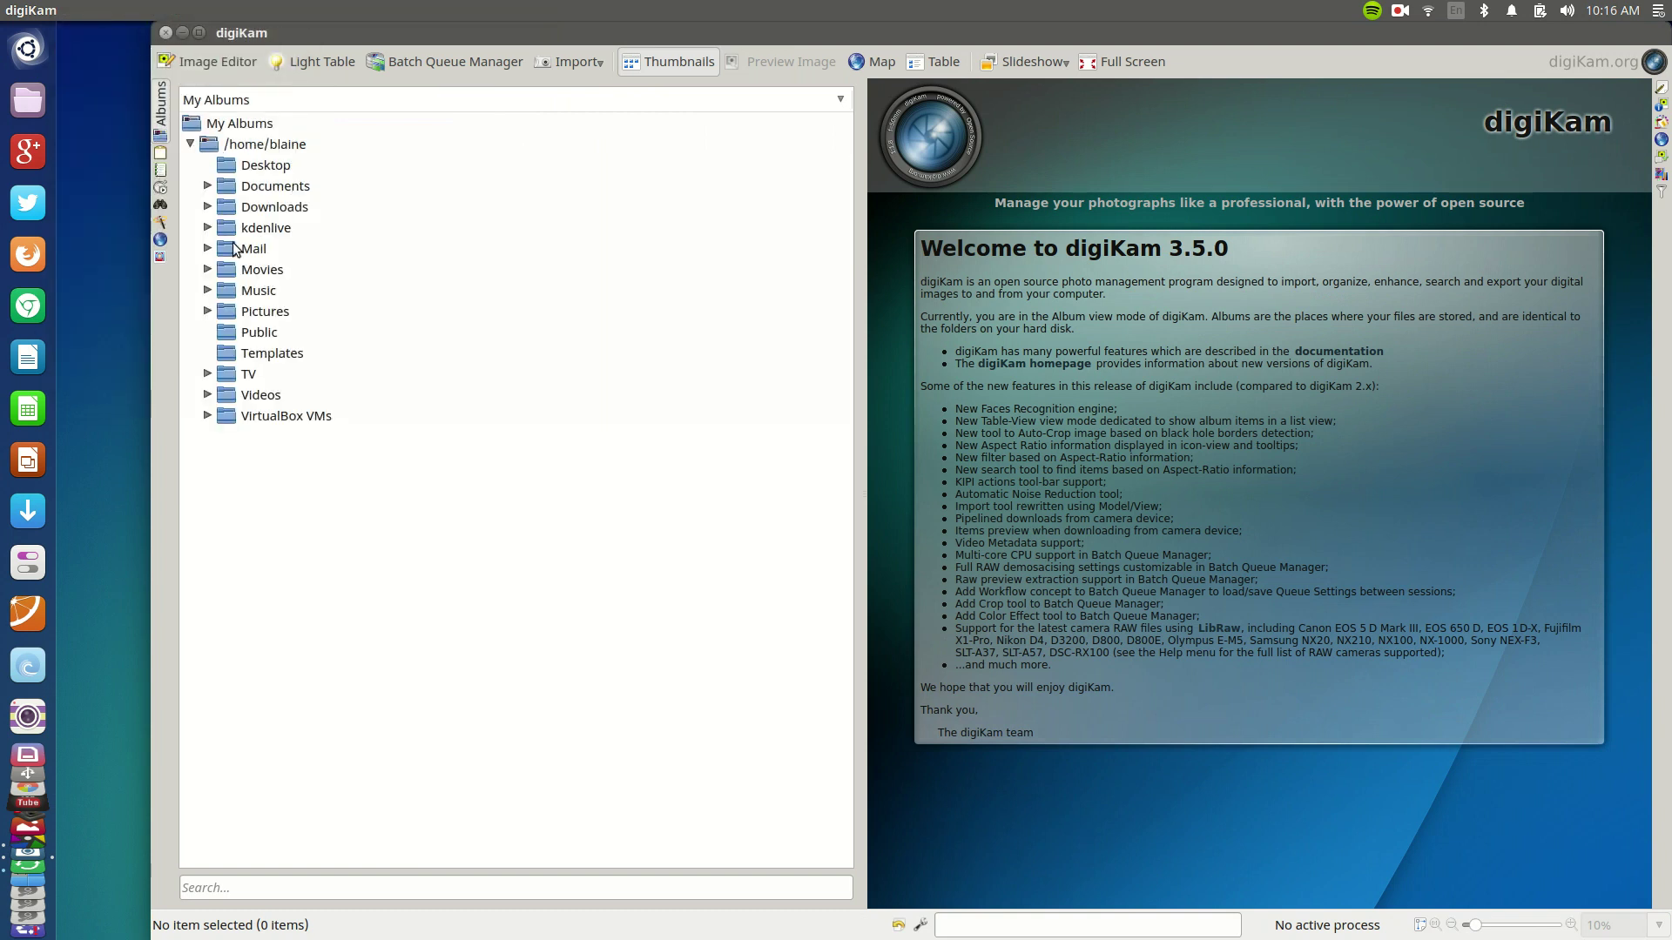
click(209, 311)
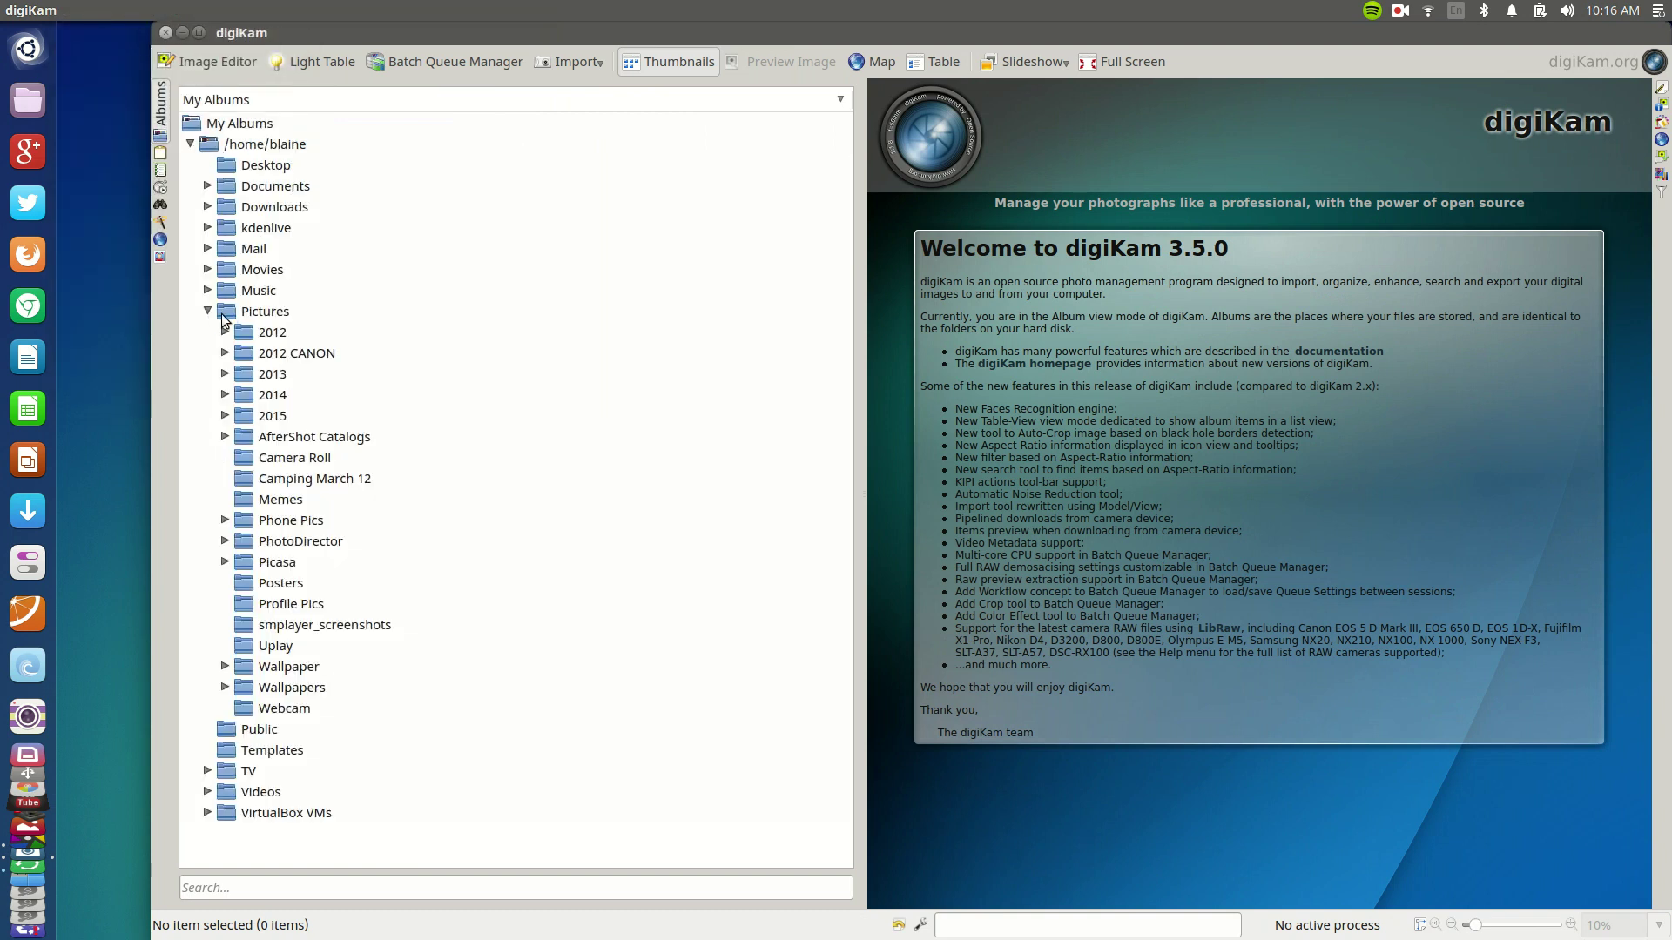
double_click(237, 418)
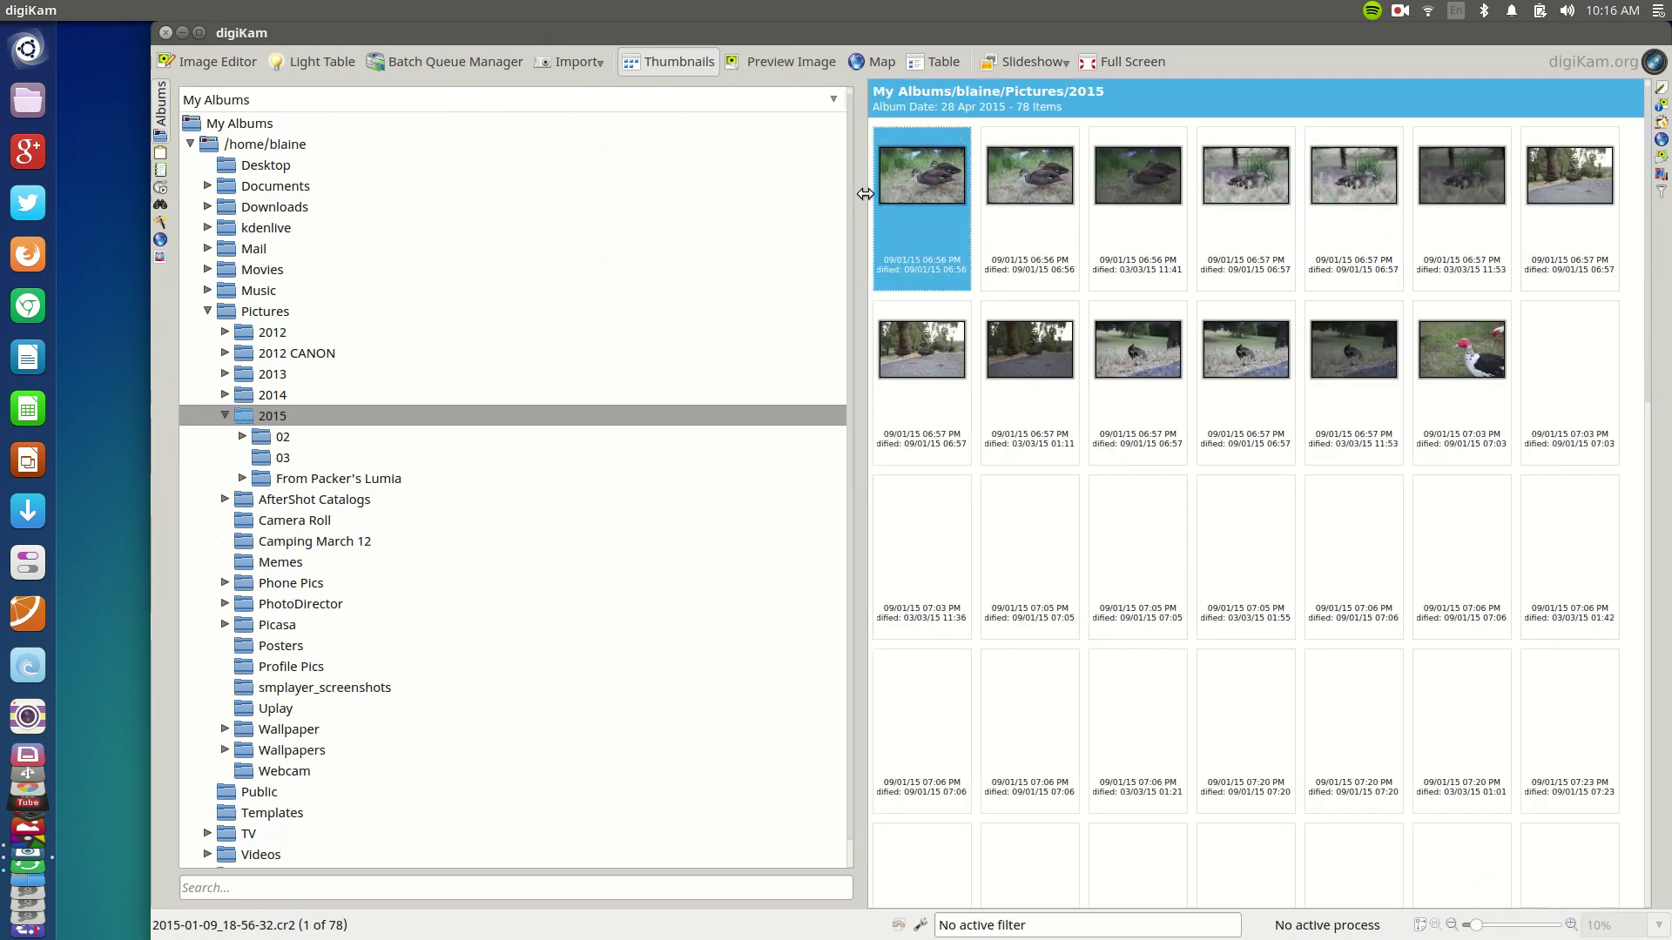
drag(852, 190, 413, 232)
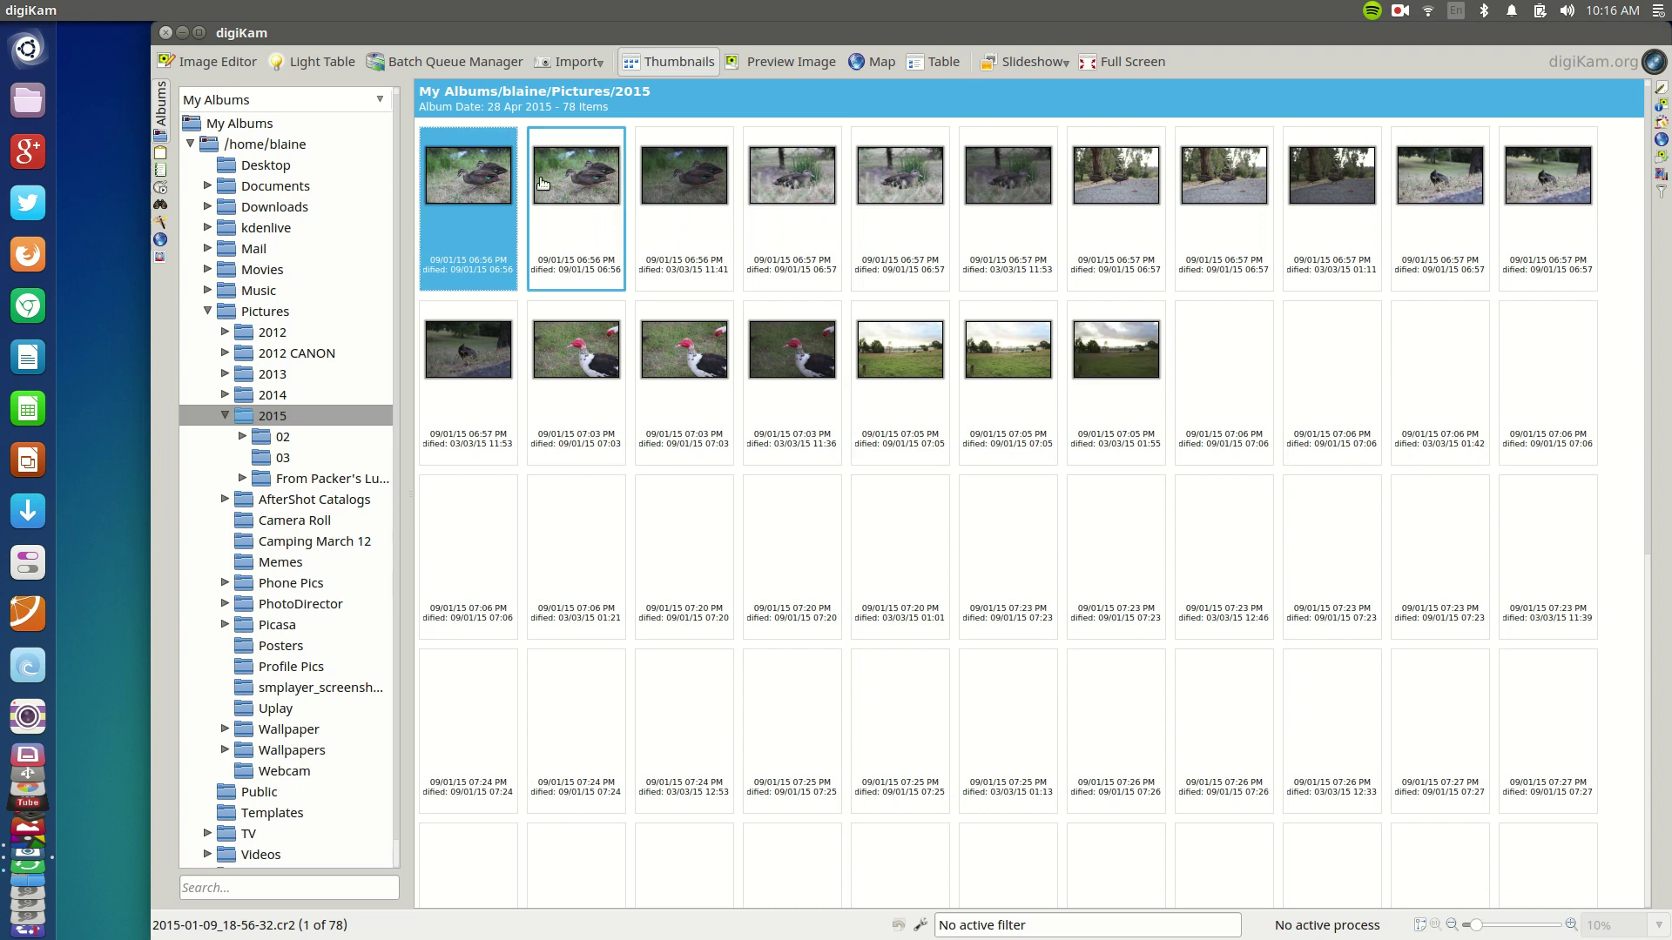
mouse_move(508, 171)
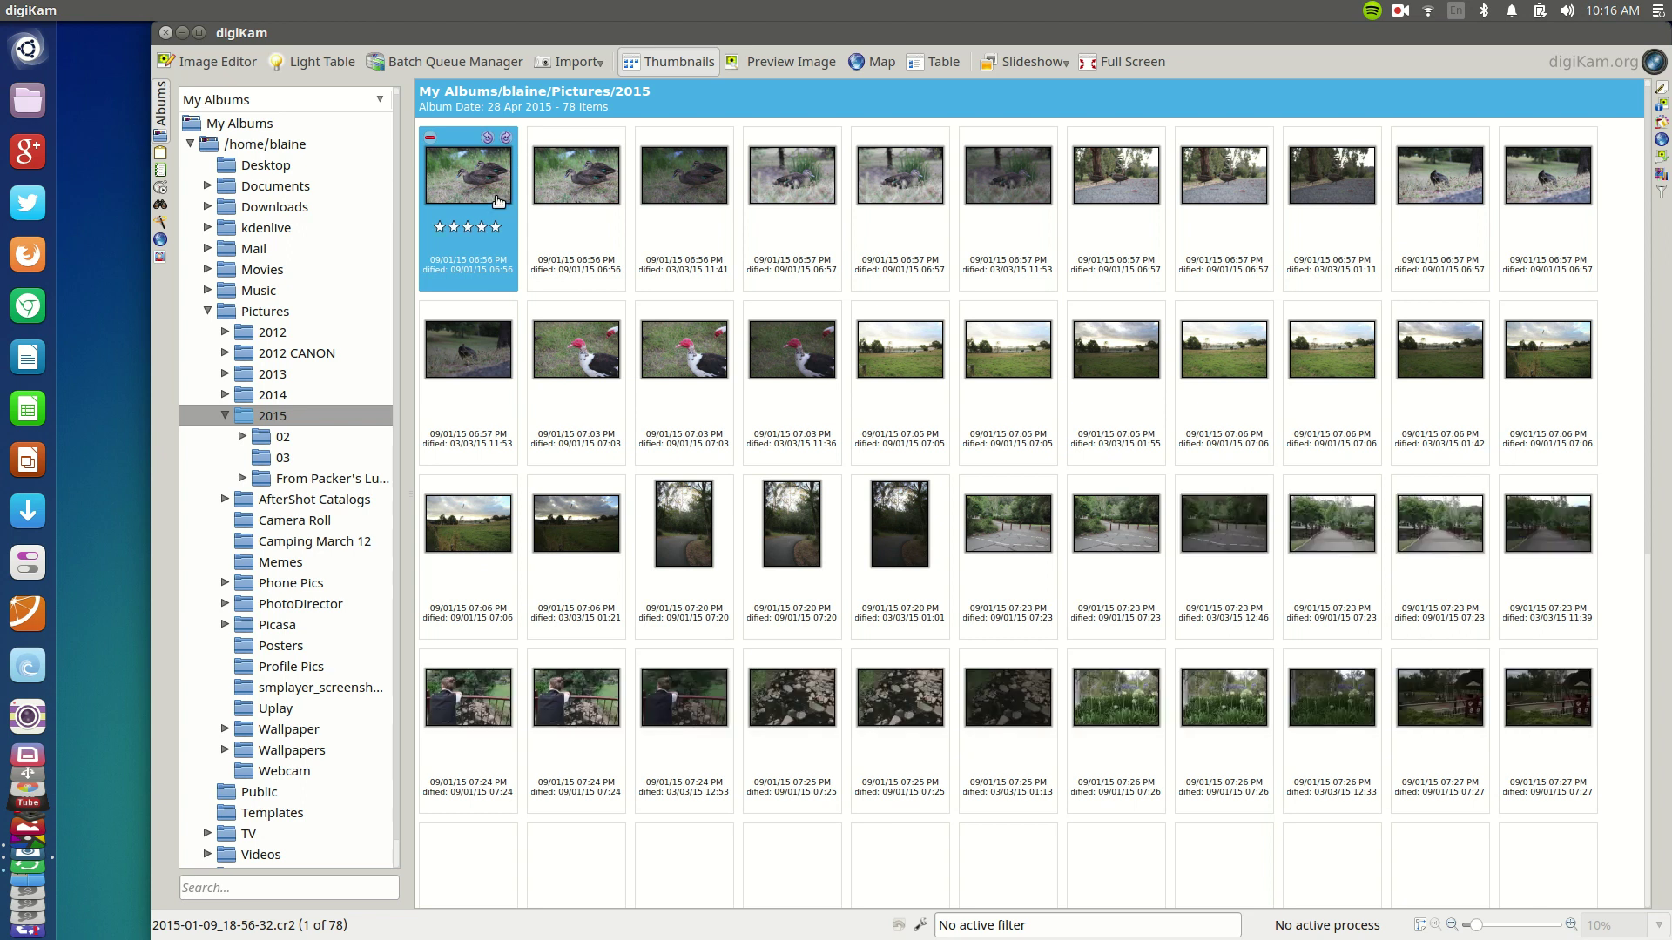
Preview the first duck photo large and step forward through the album to 2015-01-09_18-57-00.cr2
double_click(498, 201)
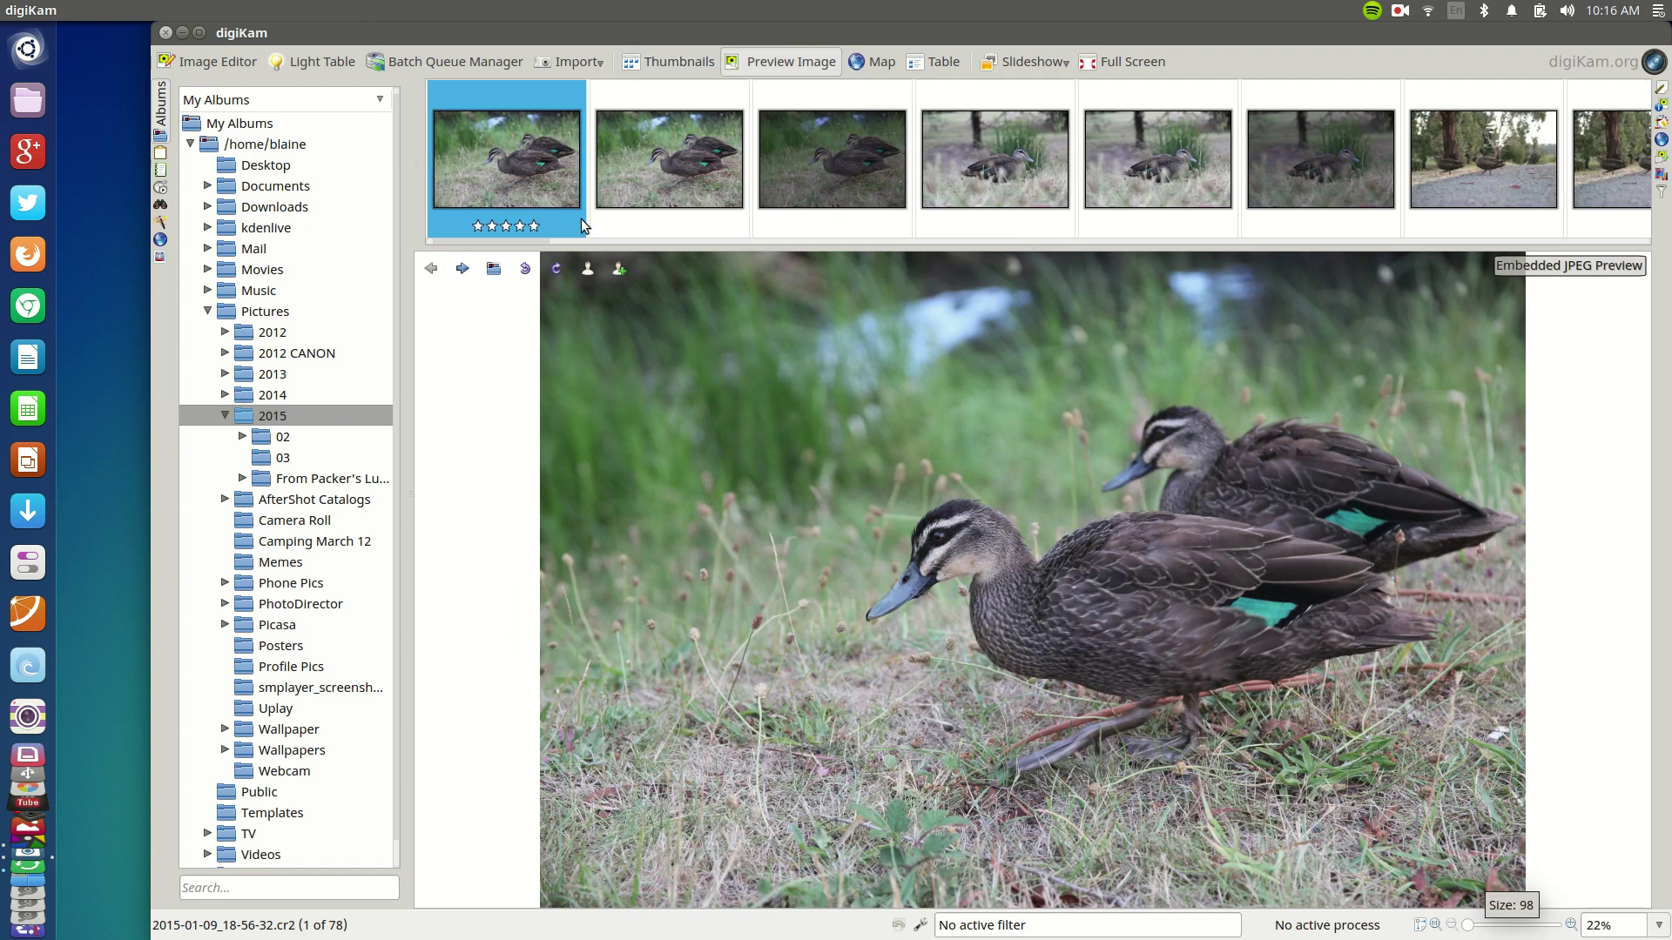
key(space)
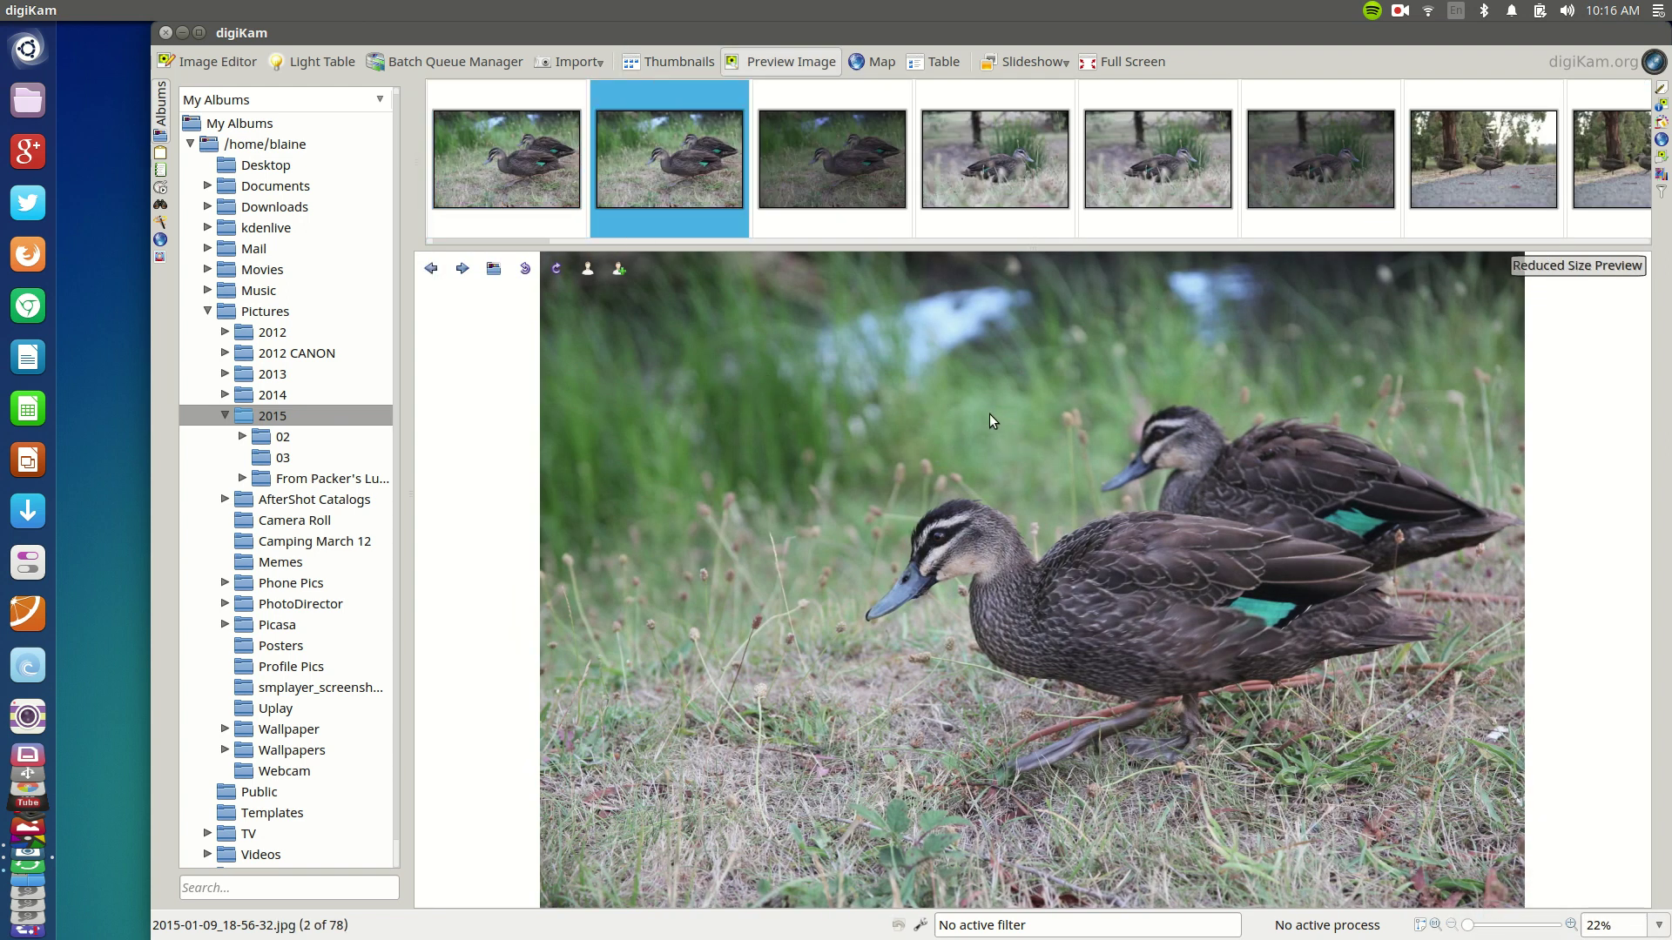
key(space)
key(space)
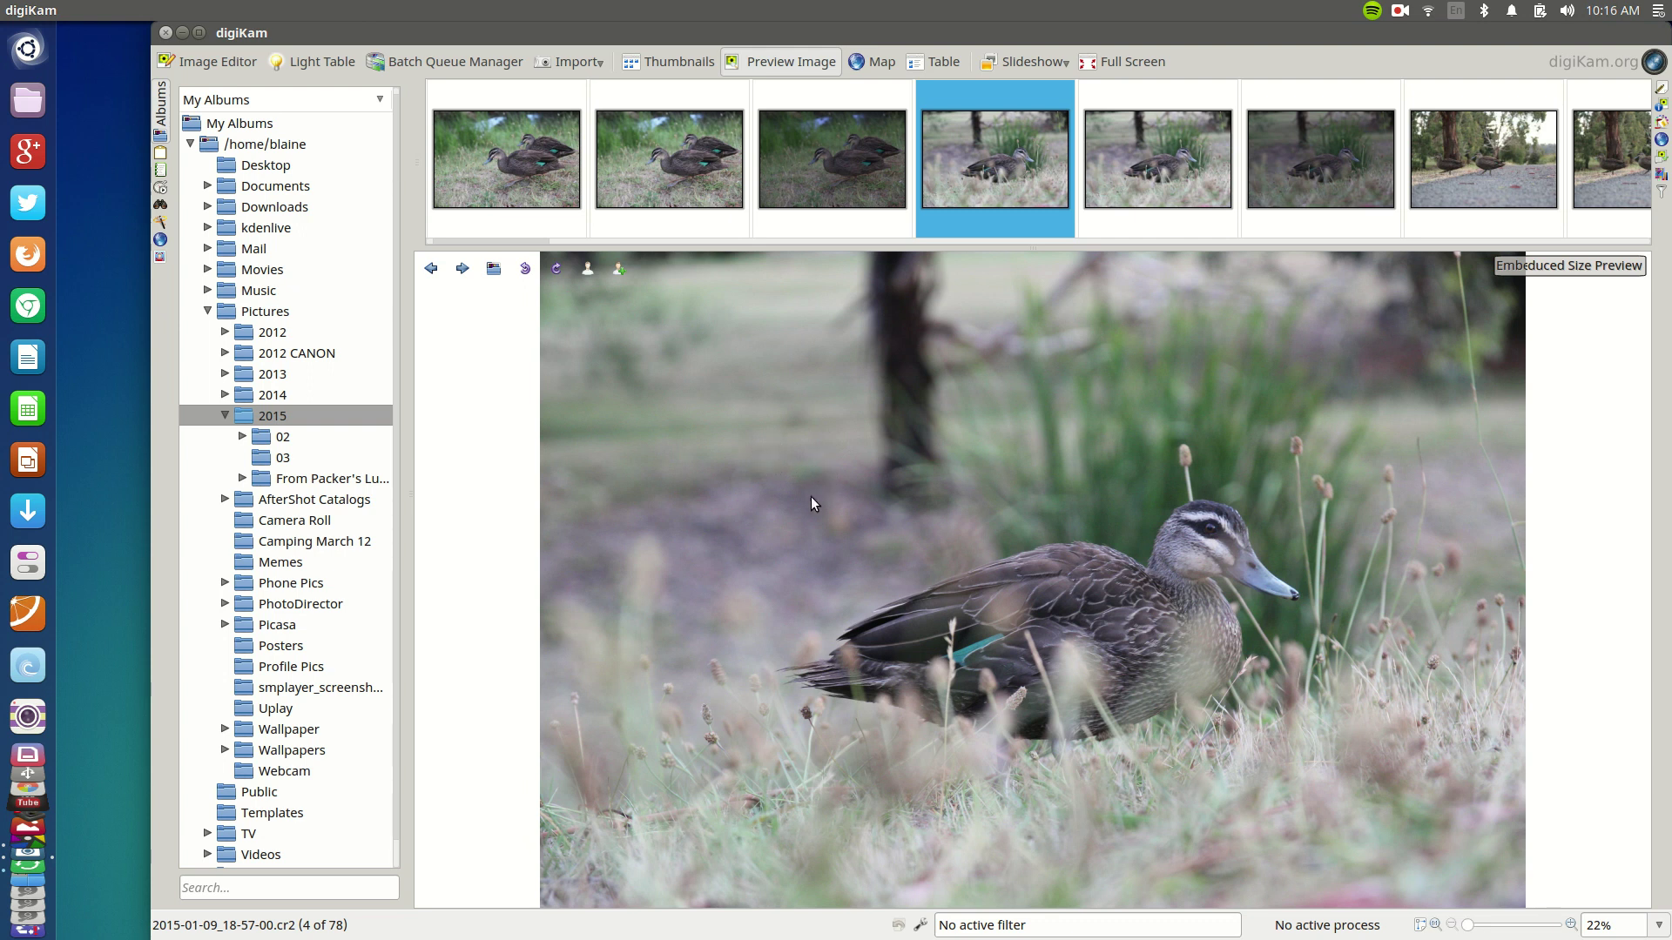
Check the Metadata, Colors, Geolocation, Caption/Tags and Versioning sidebar tabs, ending on Filters
click(1662, 105)
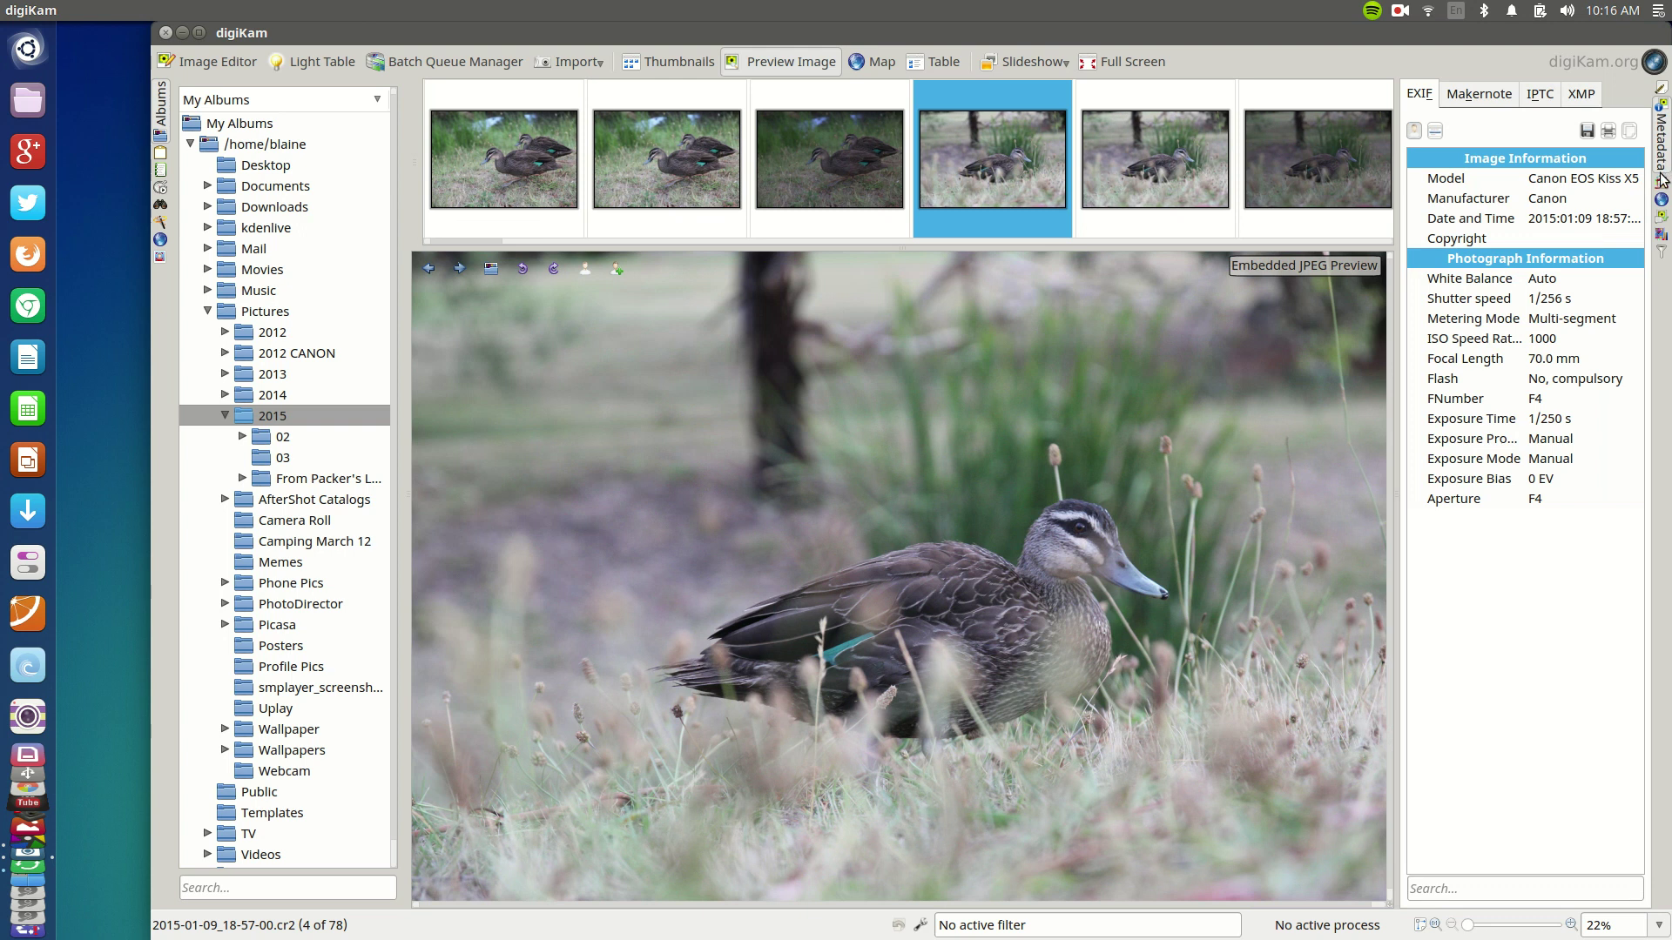
click(1661, 181)
click(1662, 109)
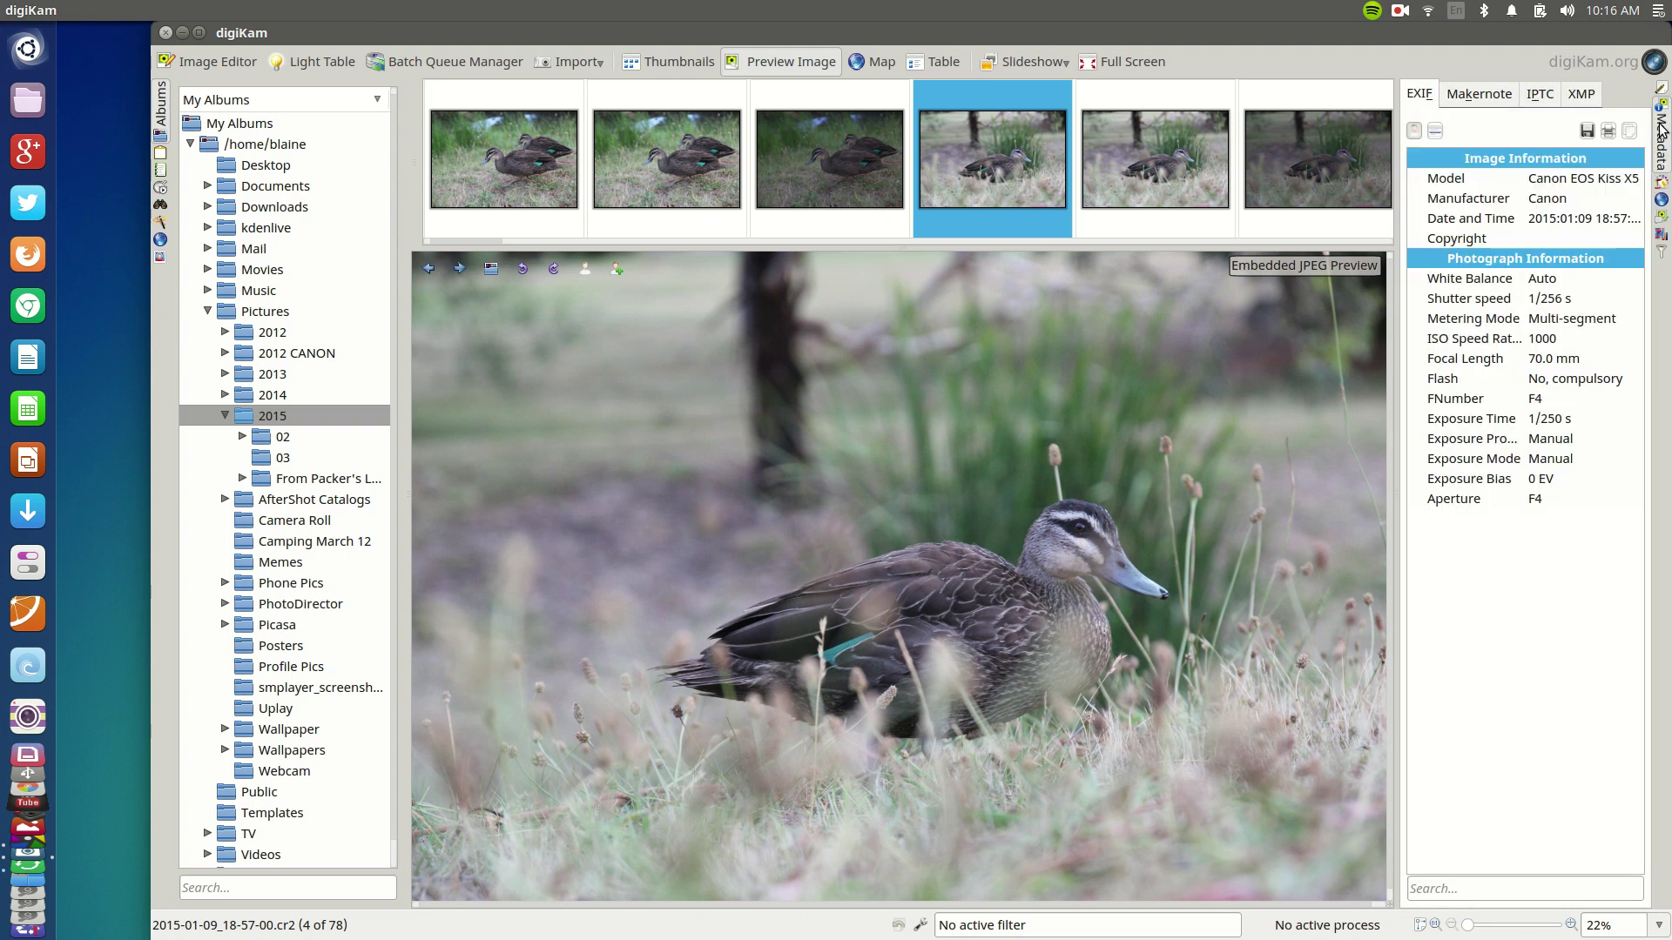
click(1662, 185)
click(1663, 183)
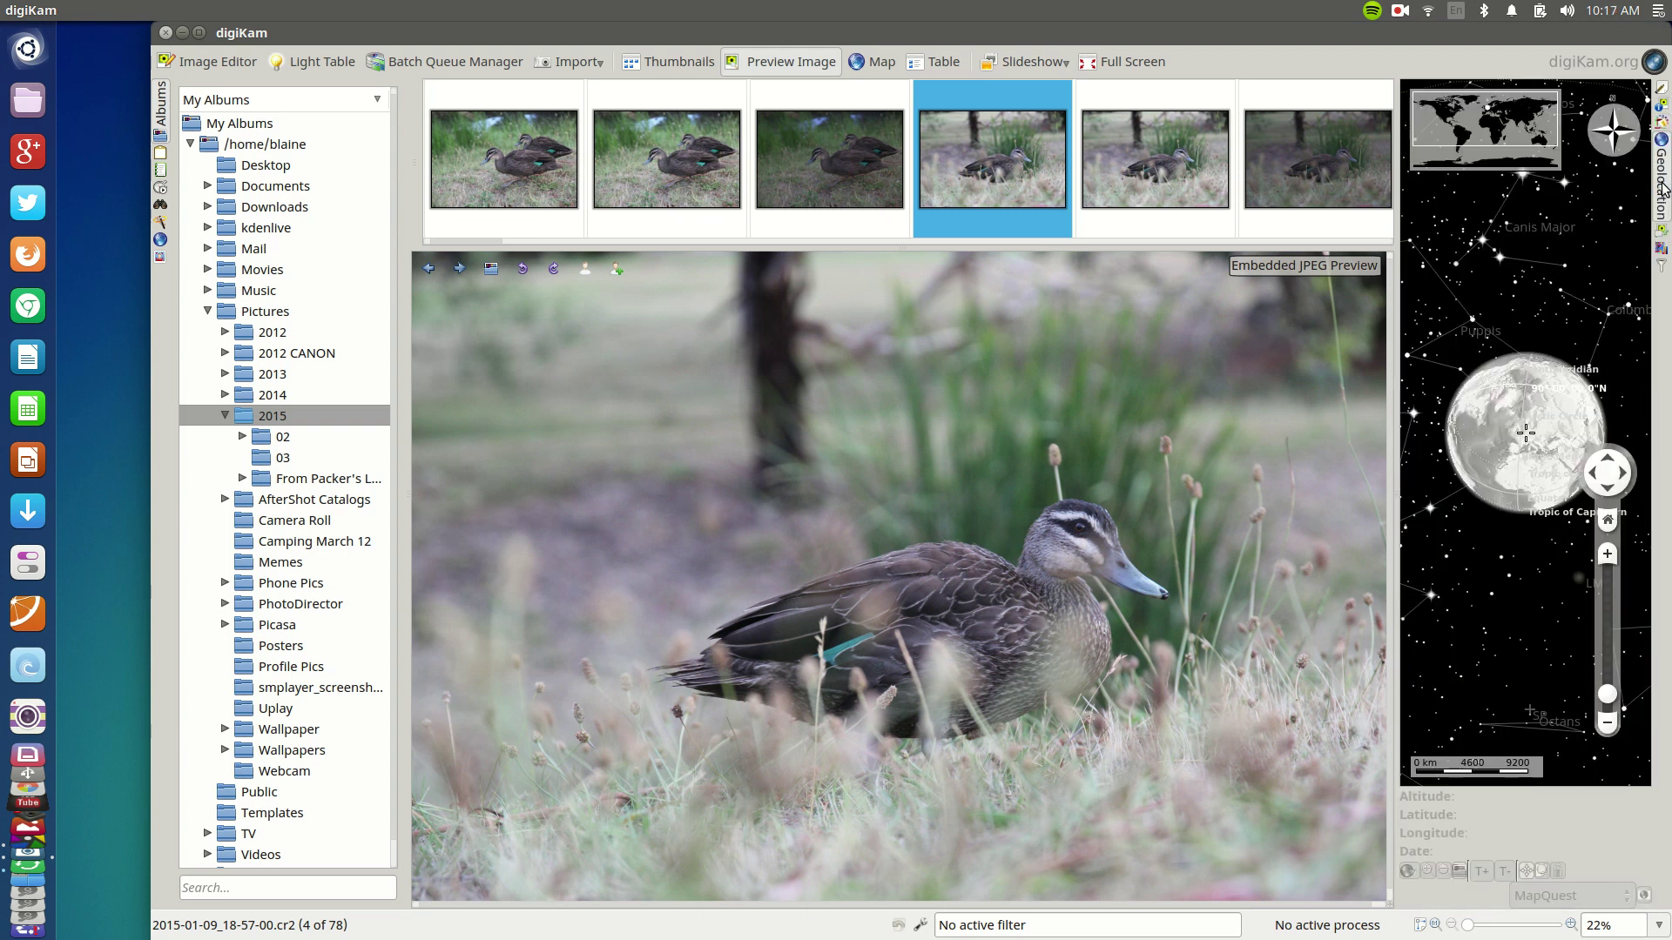
click(1663, 228)
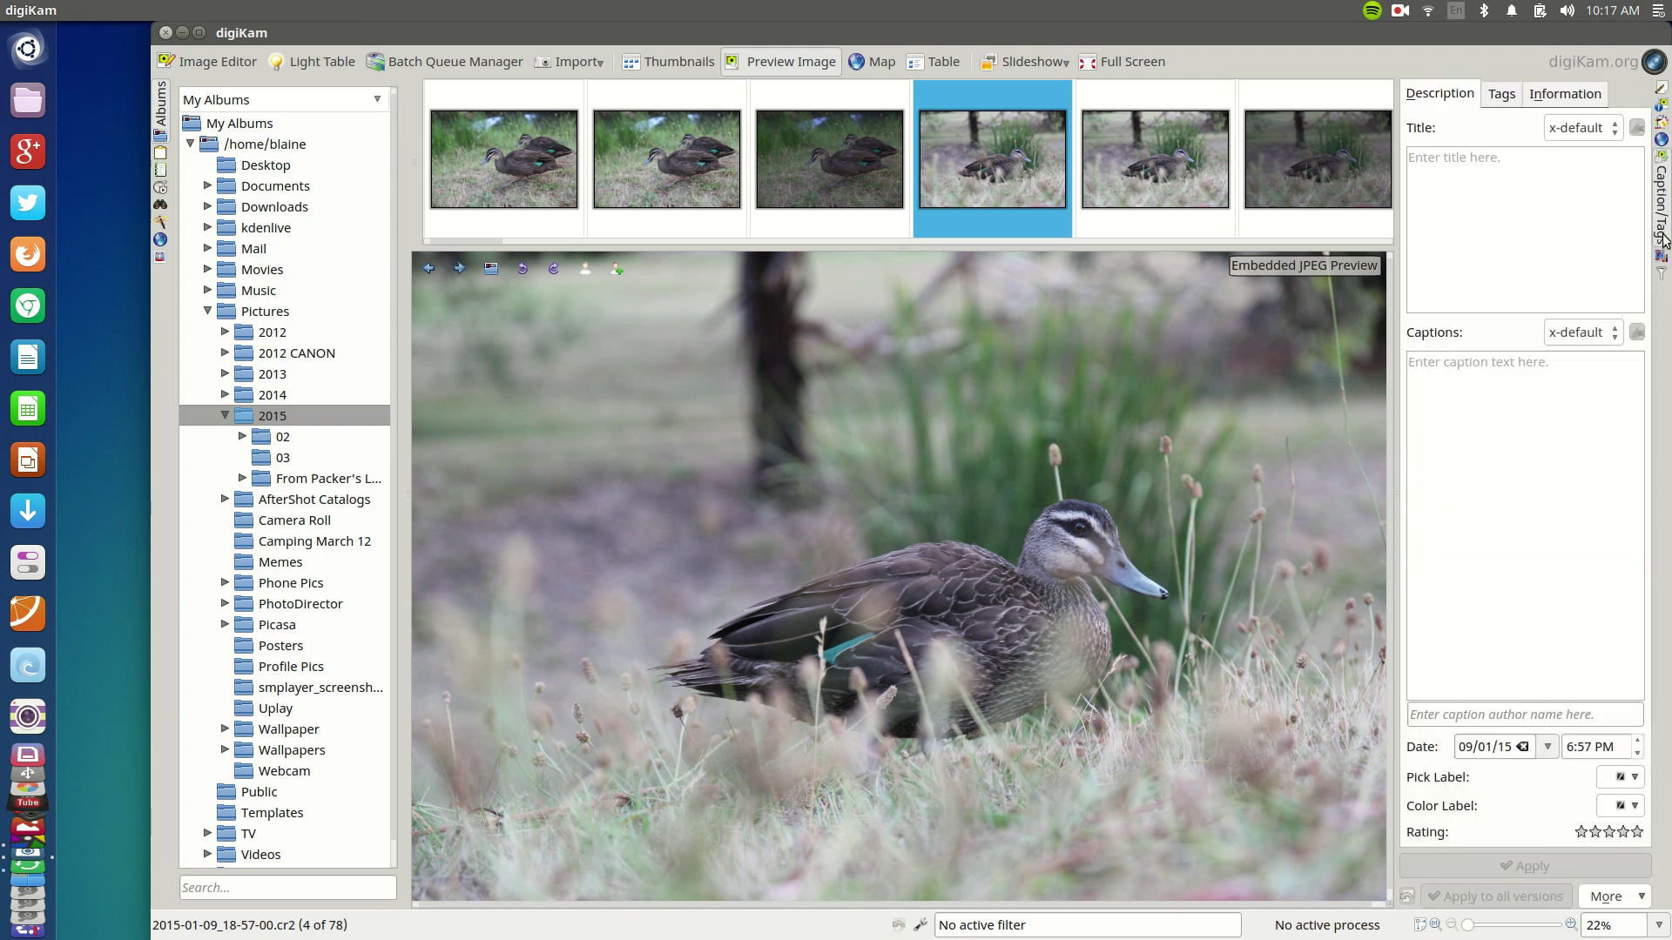
click(1661, 255)
click(1662, 259)
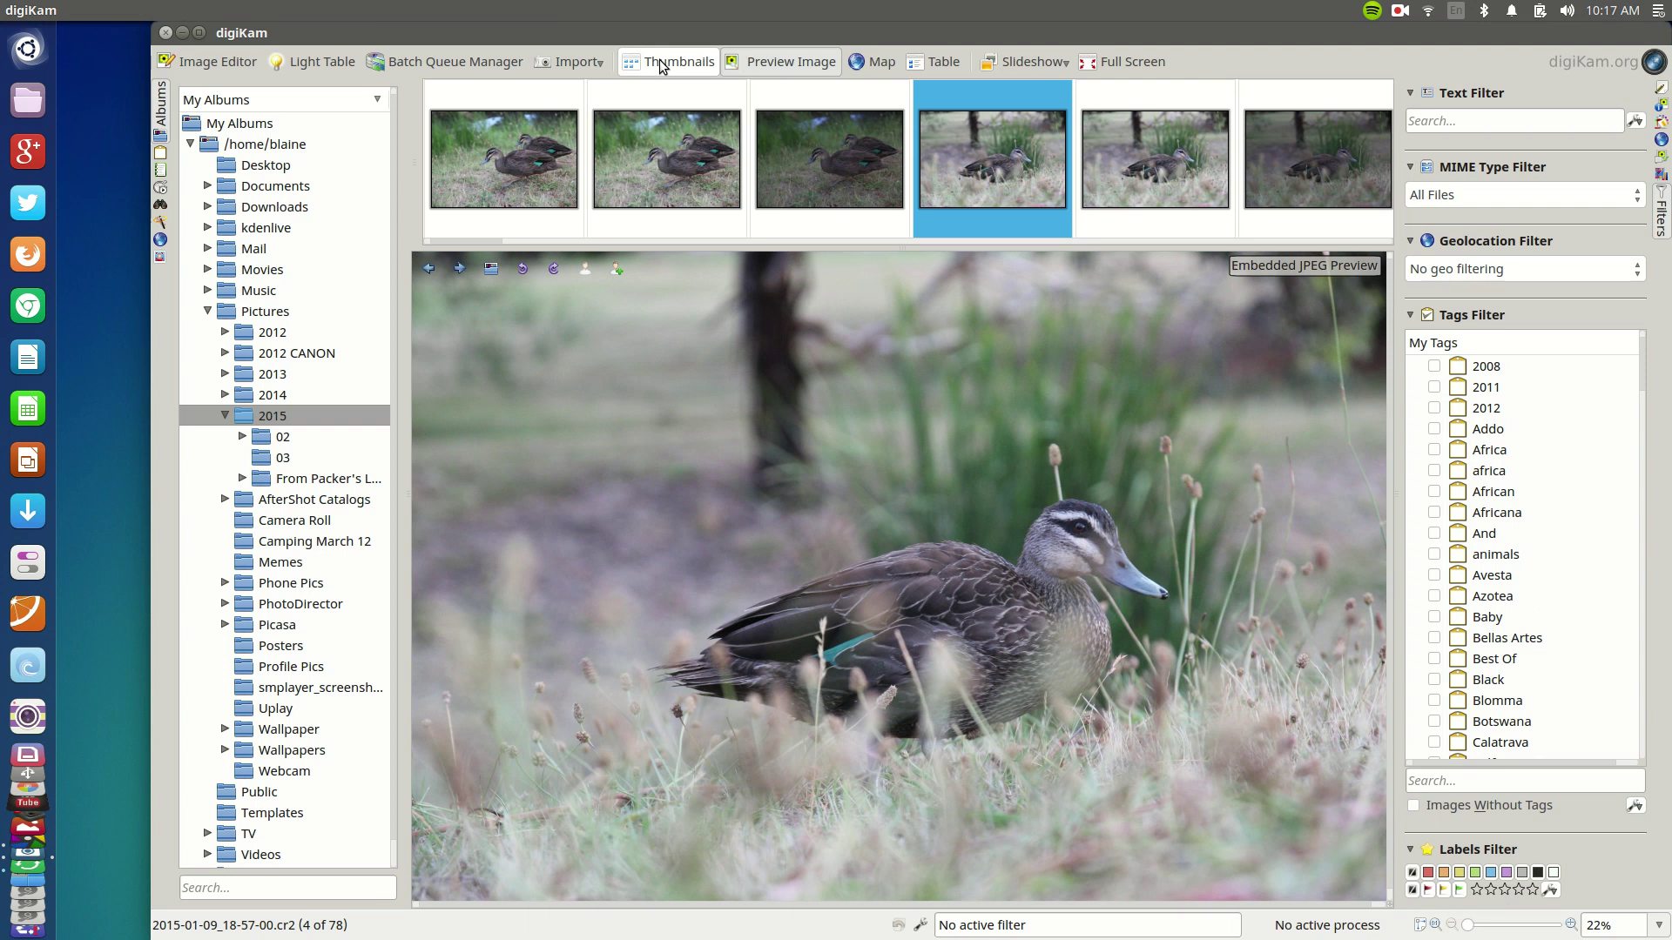
click(228, 61)
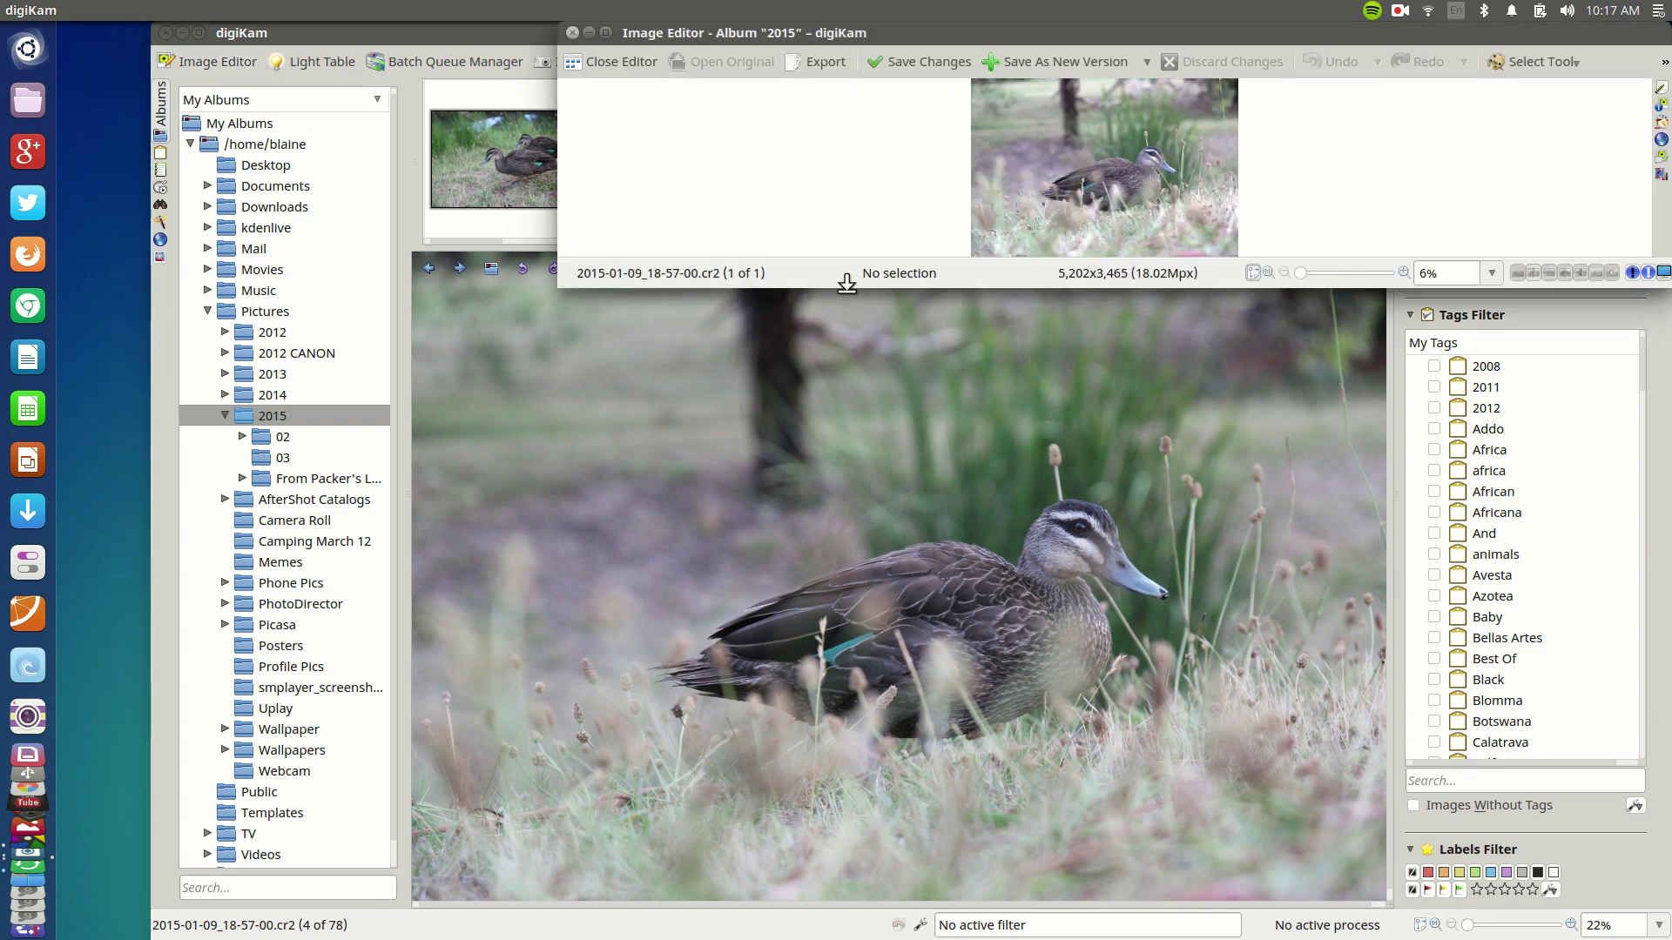
drag(847, 282, 740, 798)
drag(1060, 32, 763, 91)
click(1277, 121)
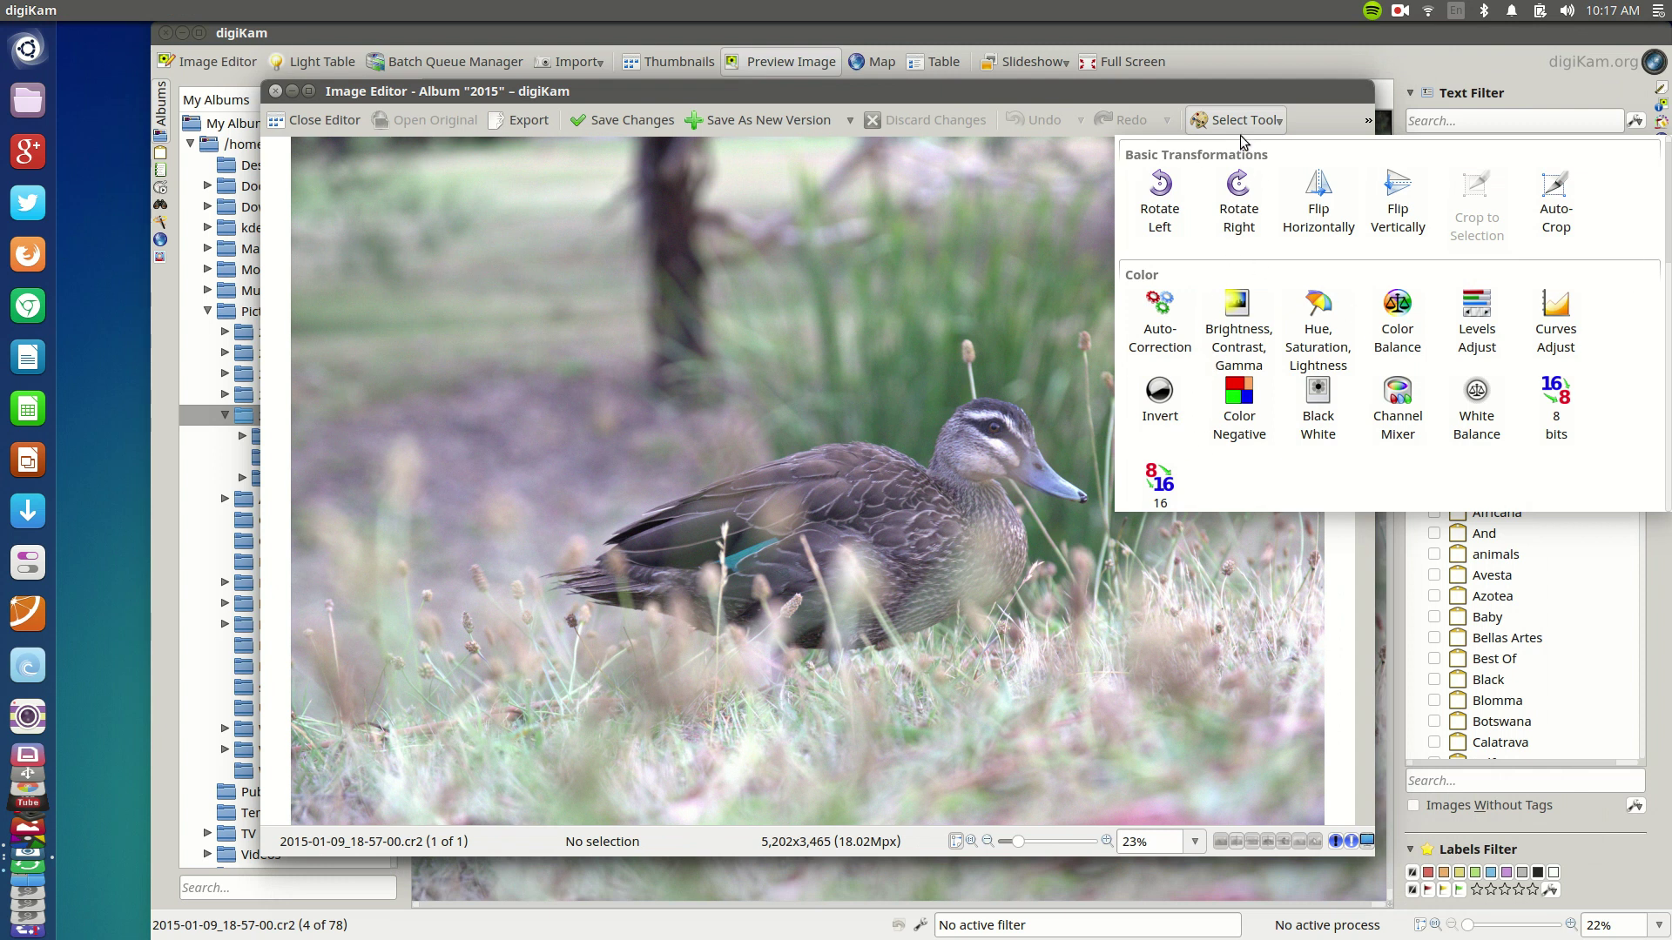
click(1215, 128)
click(277, 90)
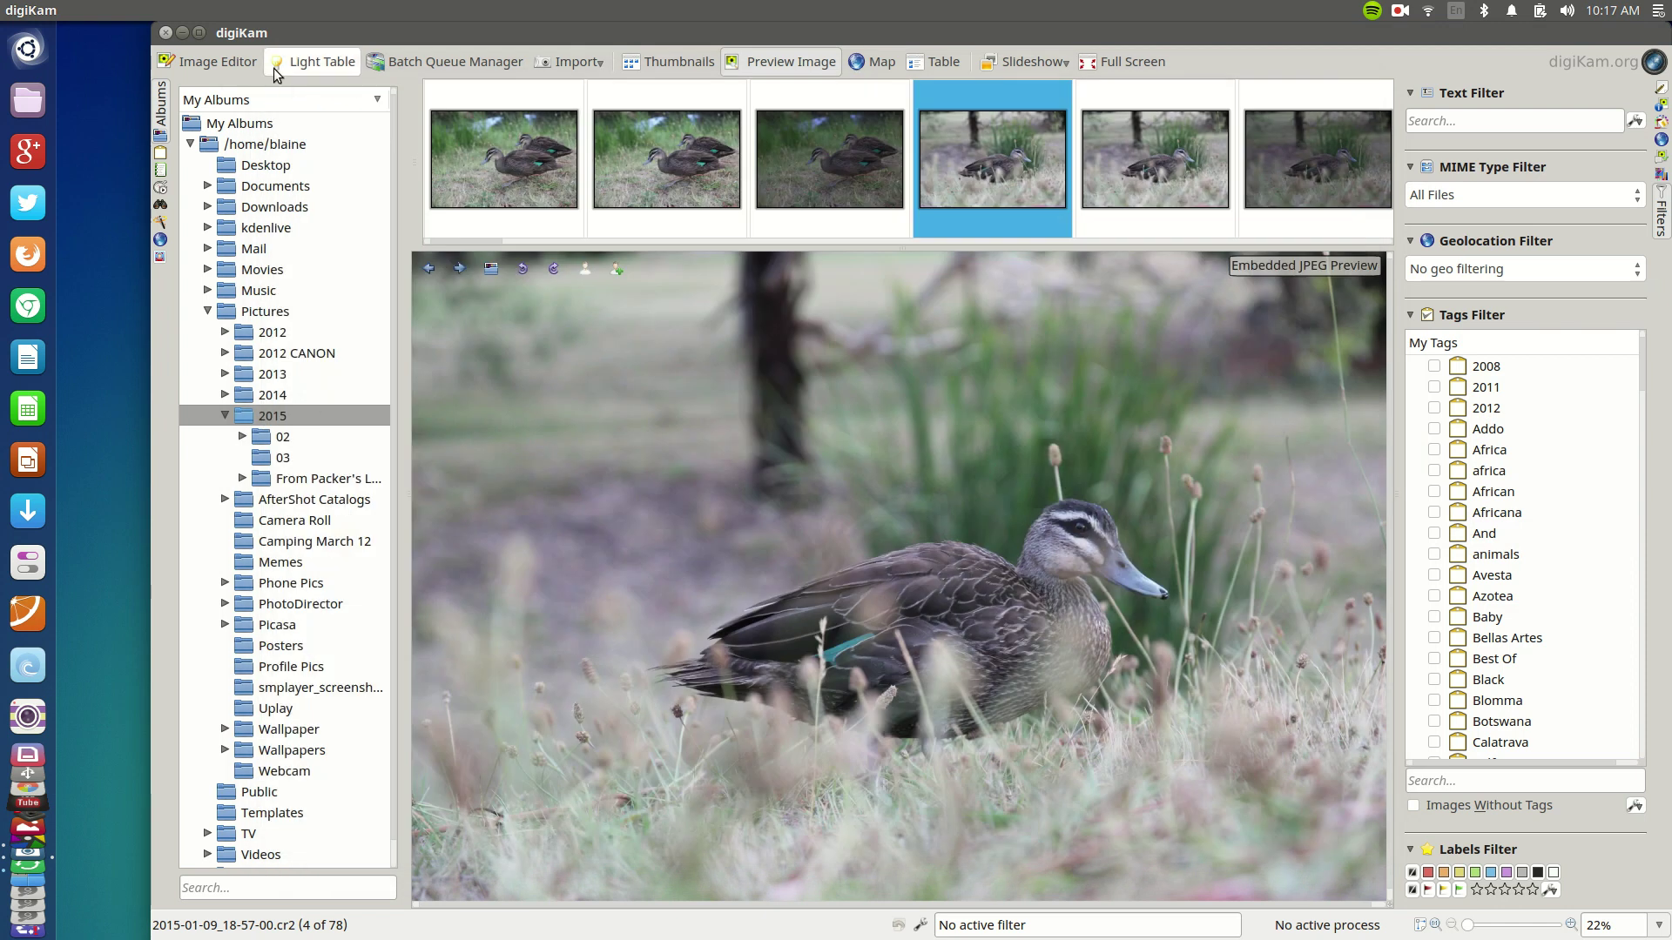
drag(261, 33, 239, 33)
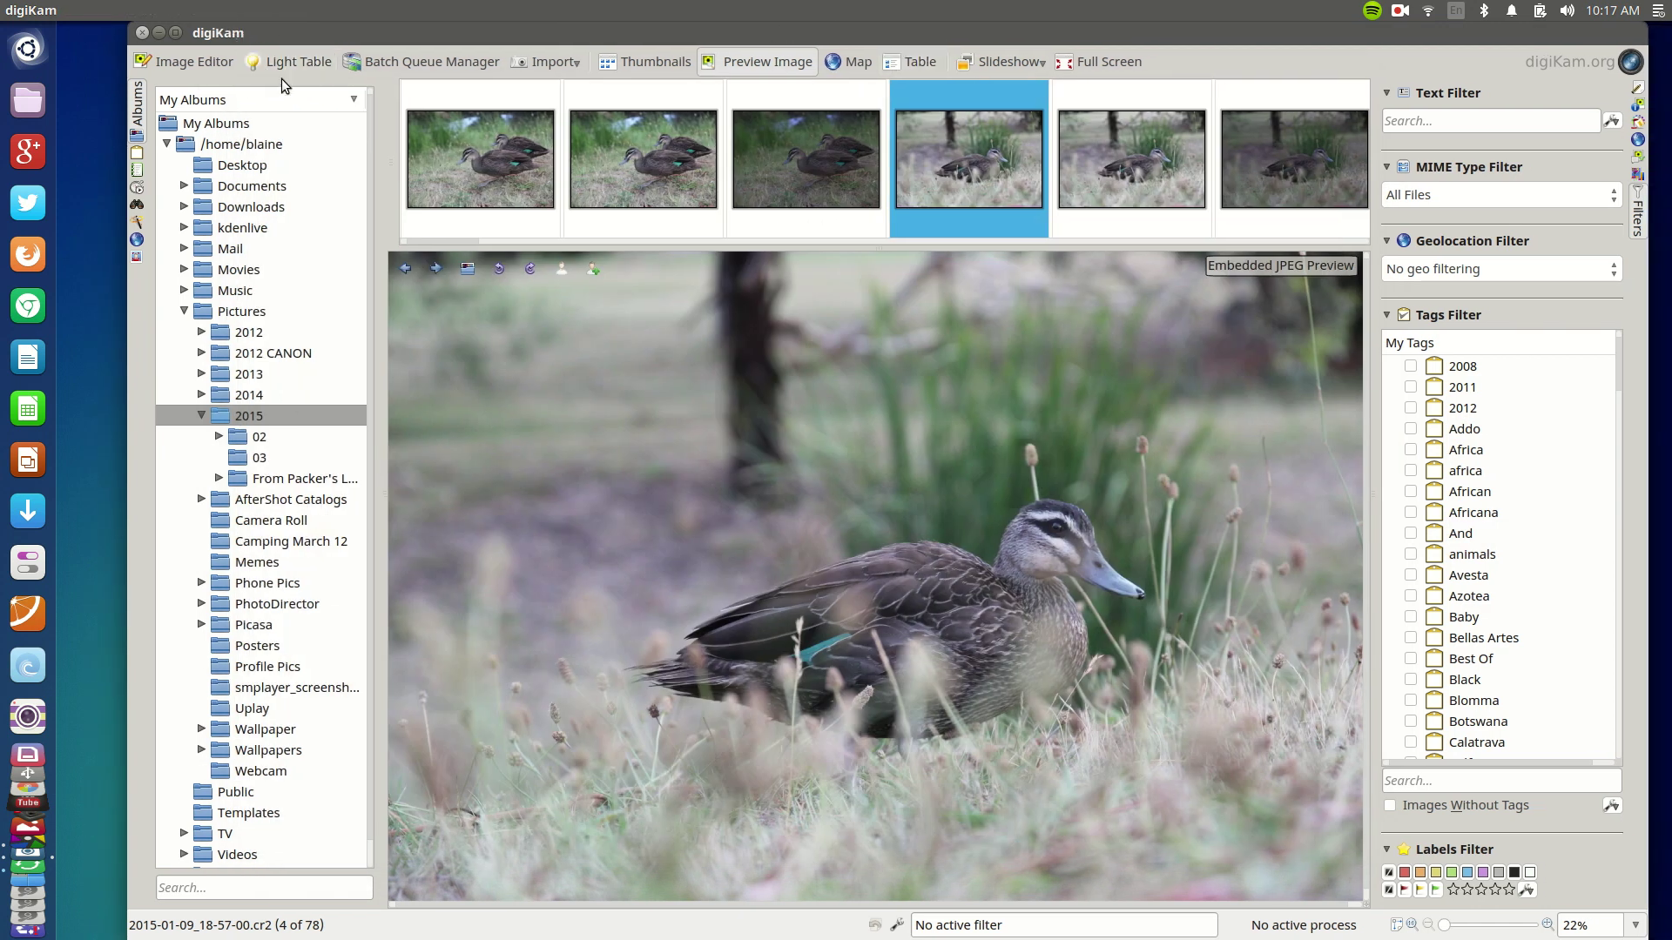
Minimize digiKam, launch darktable, and maximize its lighttable window
click(159, 32)
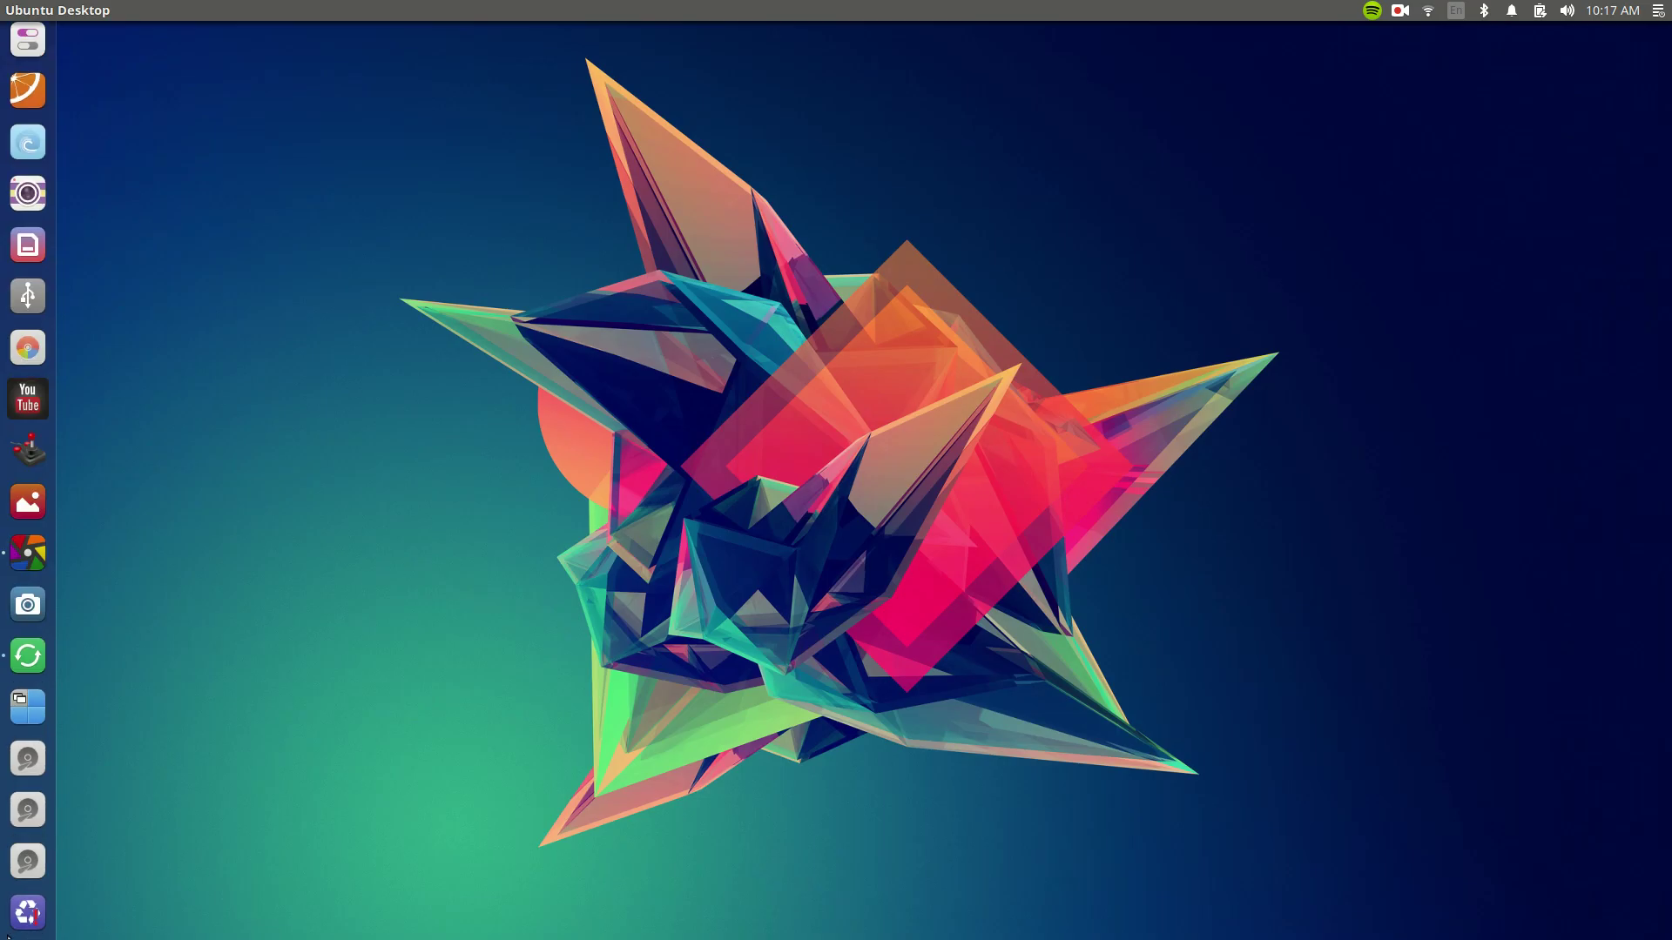
click(26, 557)
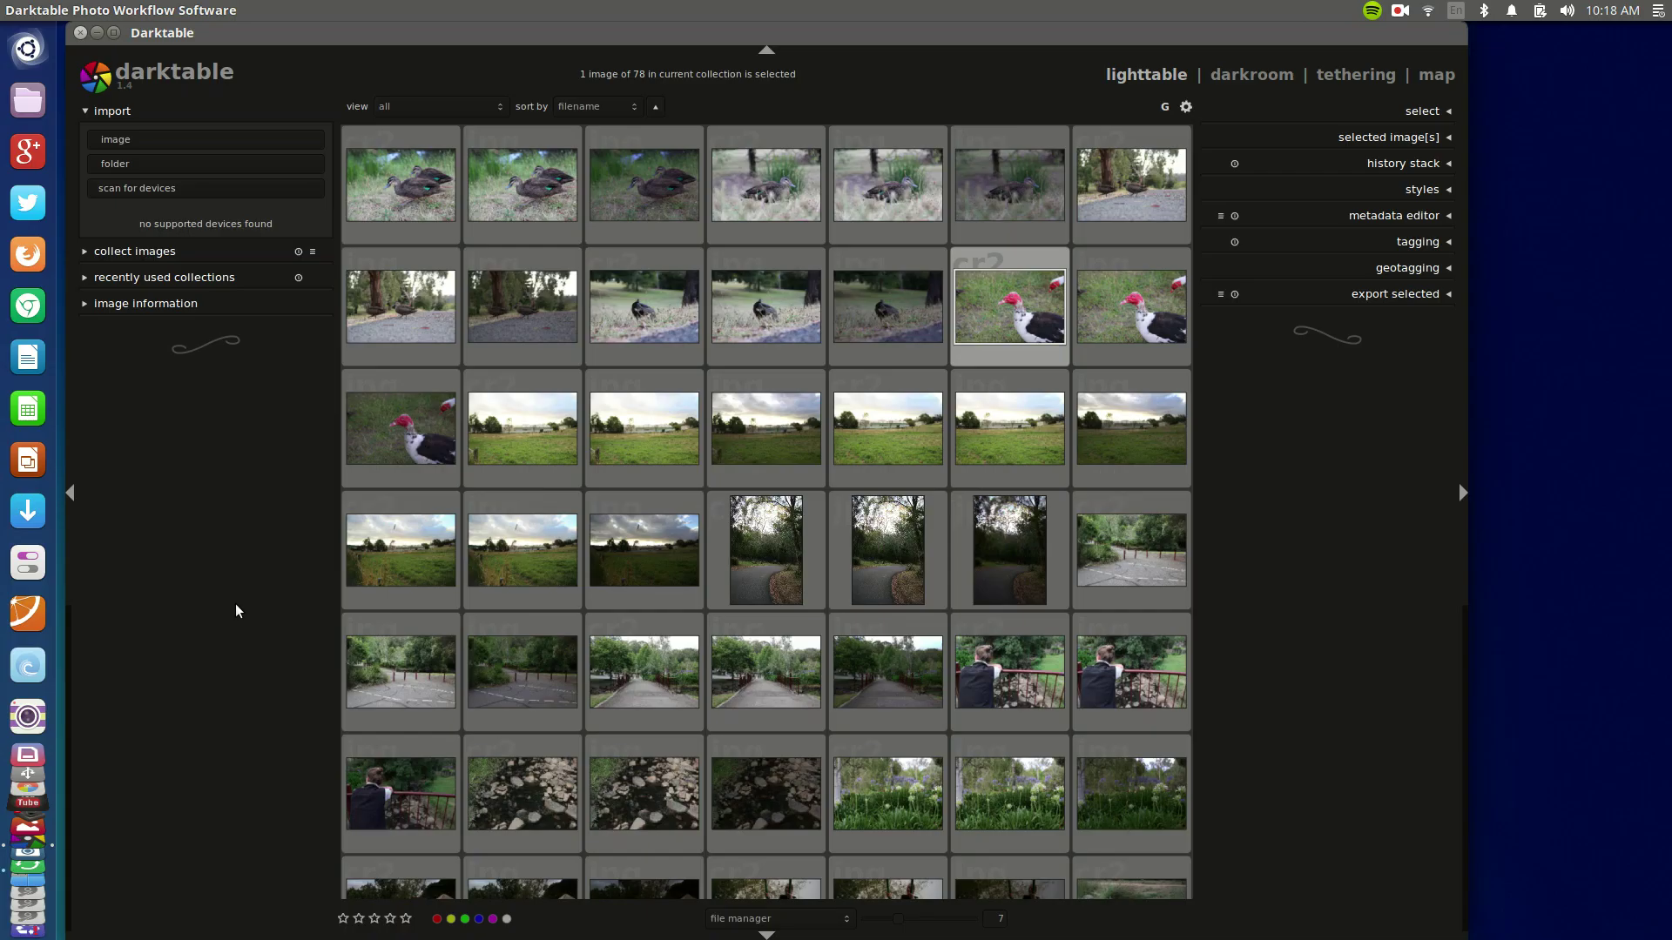
scroll(698, 566, up, 1)
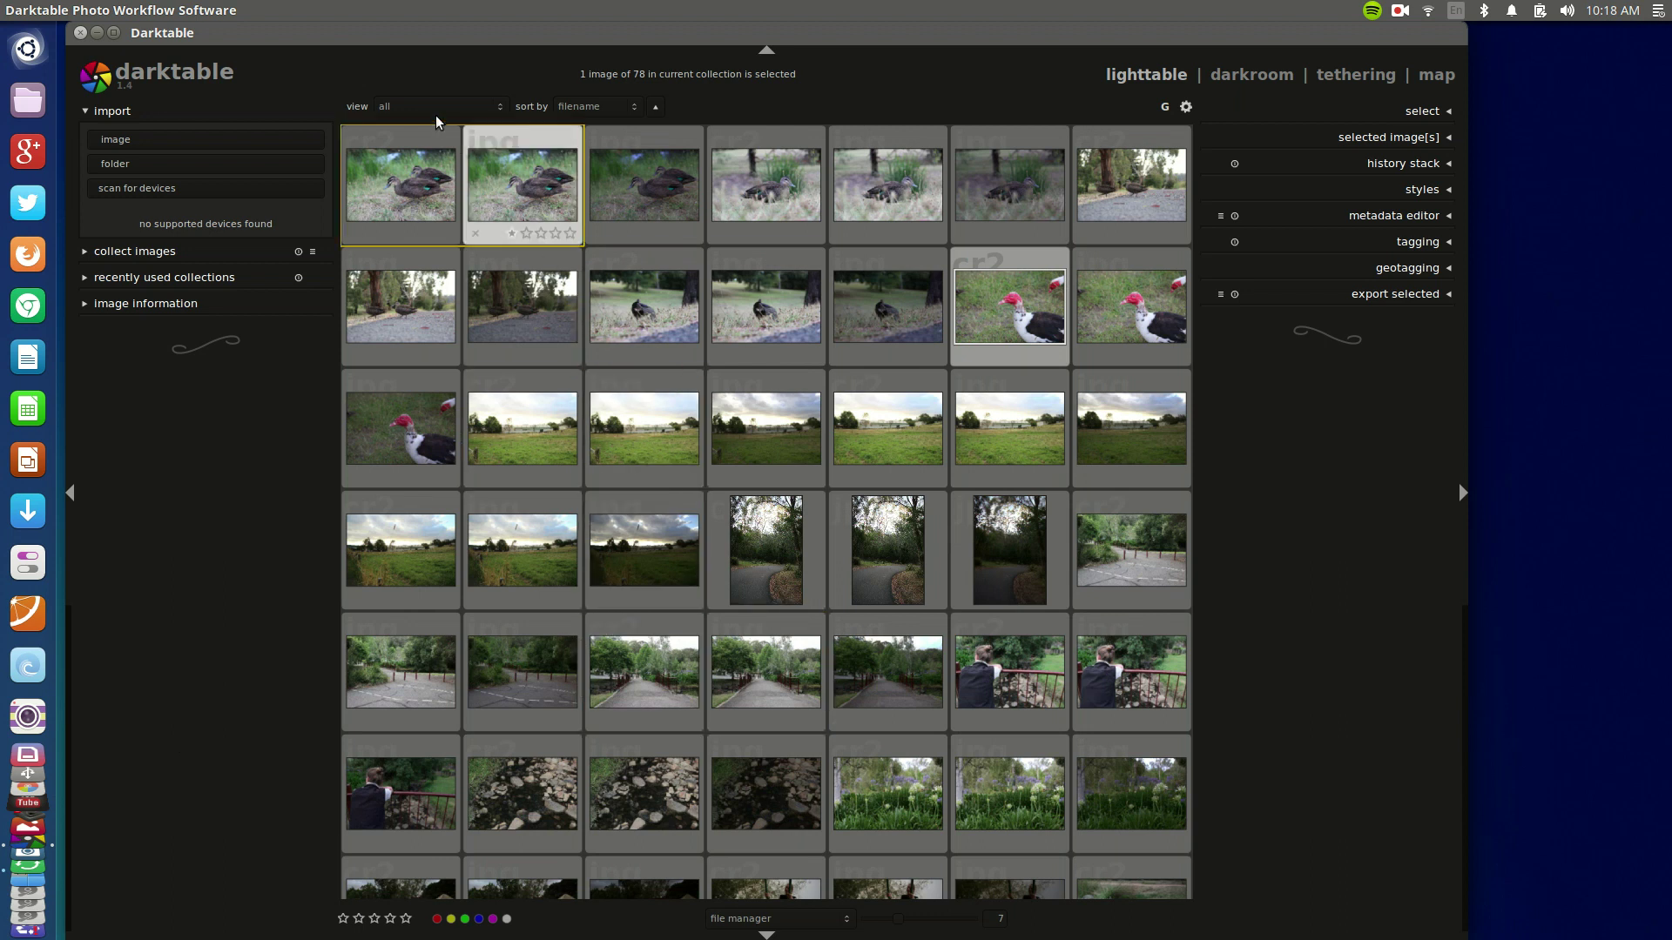
click(113, 32)
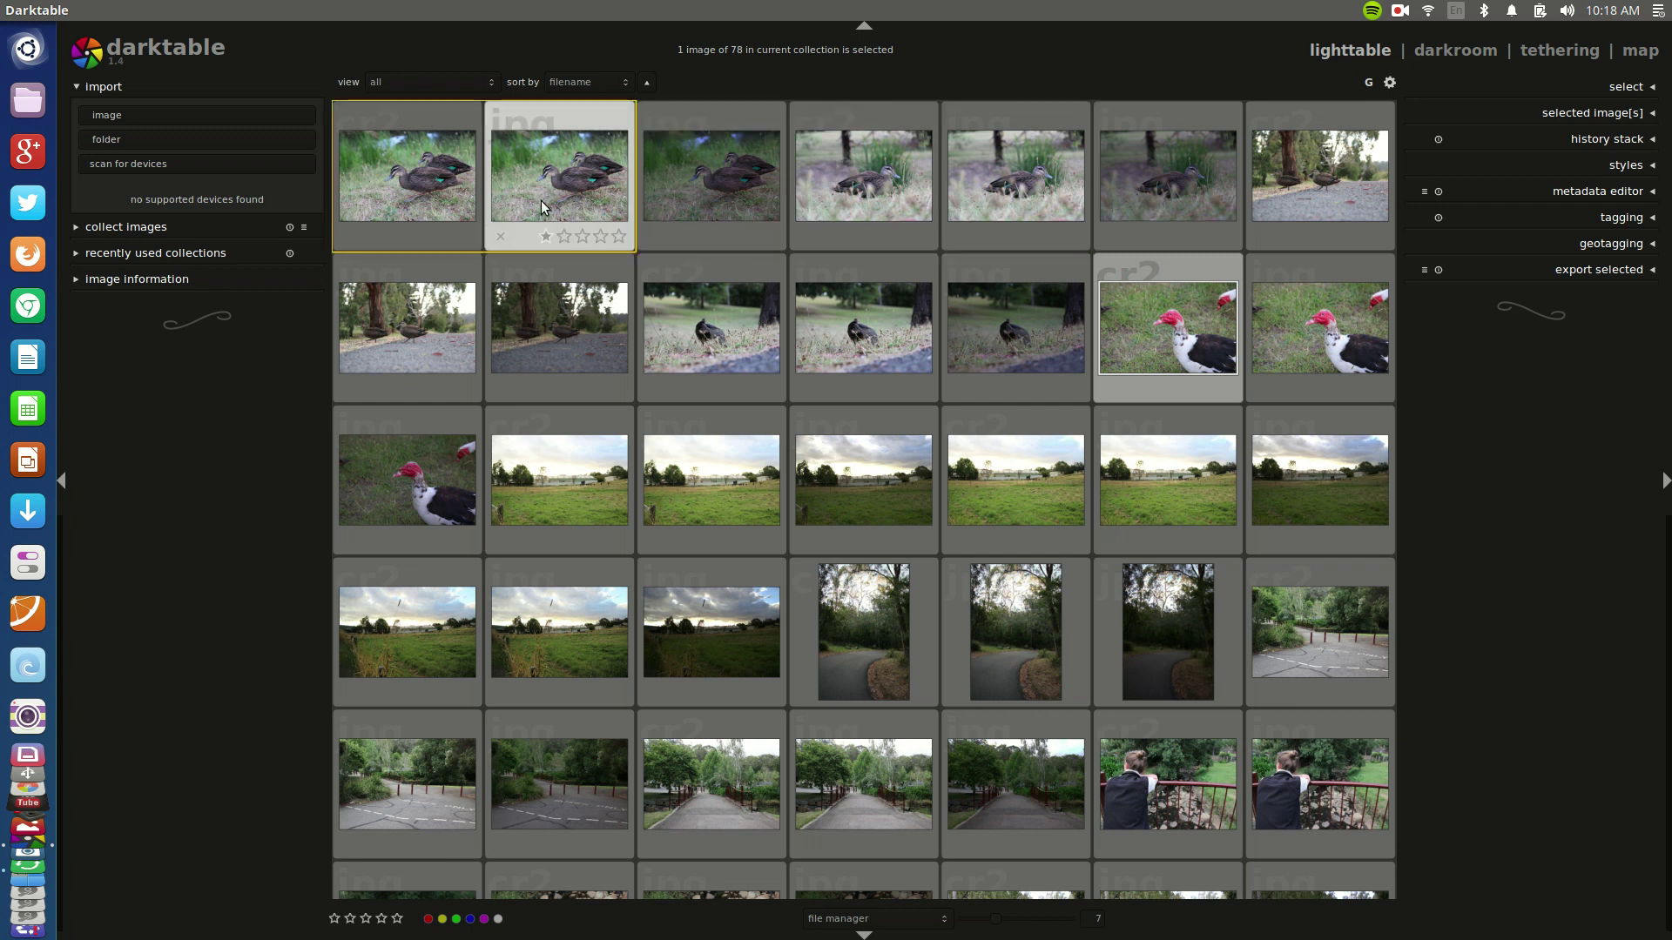
double_click(364, 187)
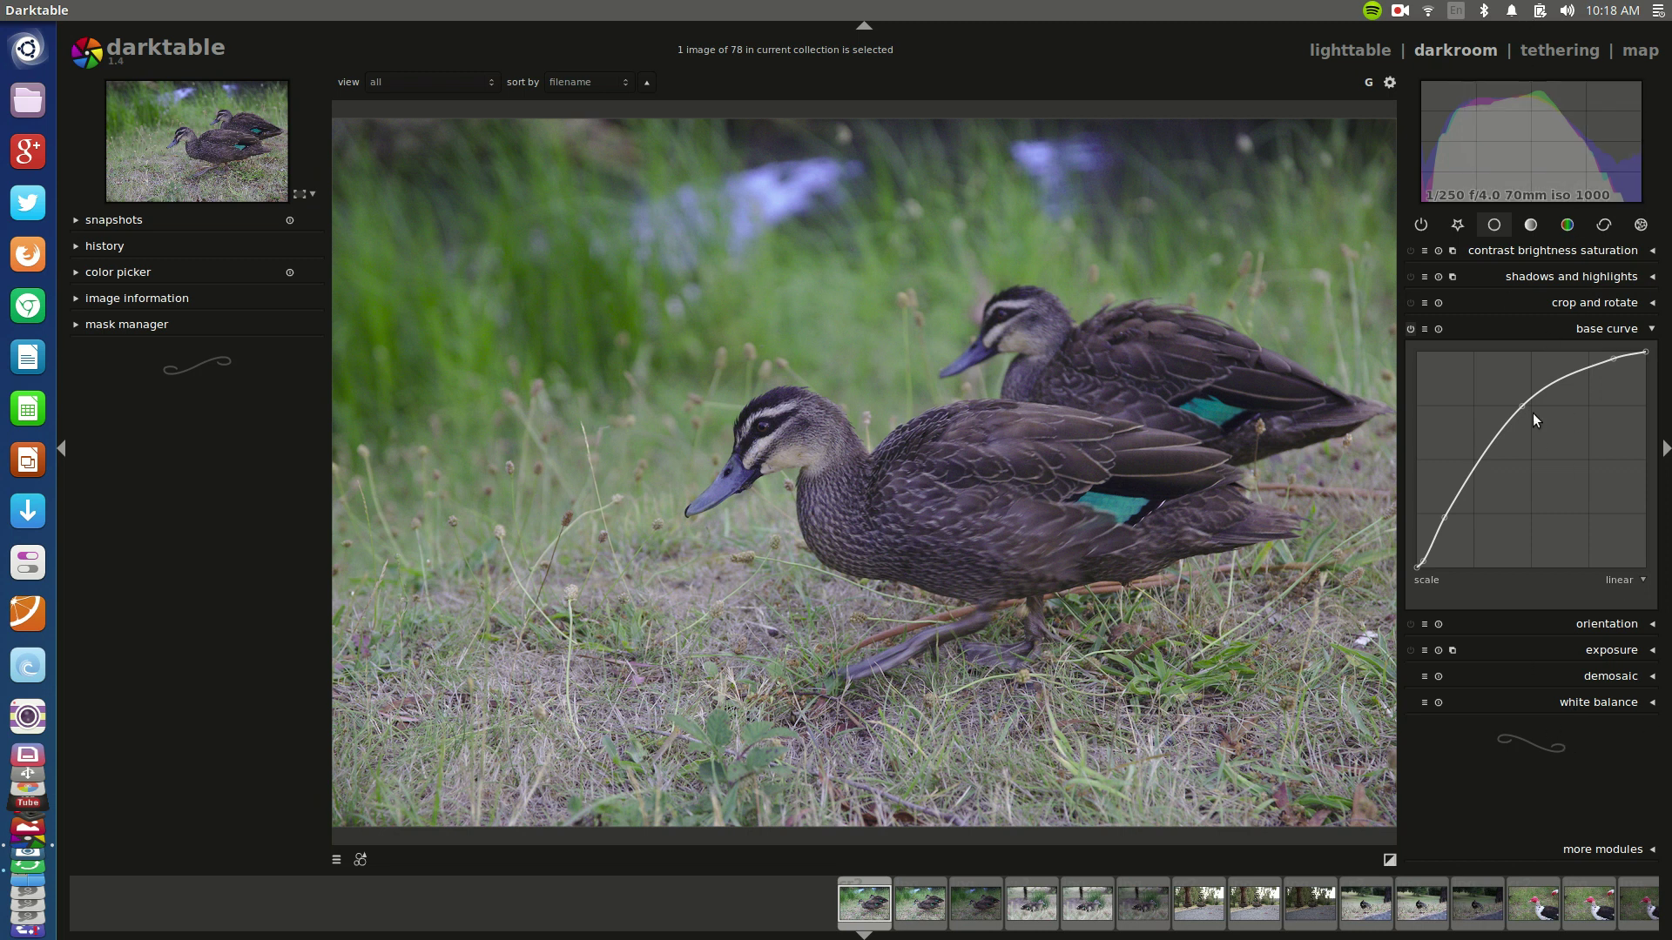
click(1348, 50)
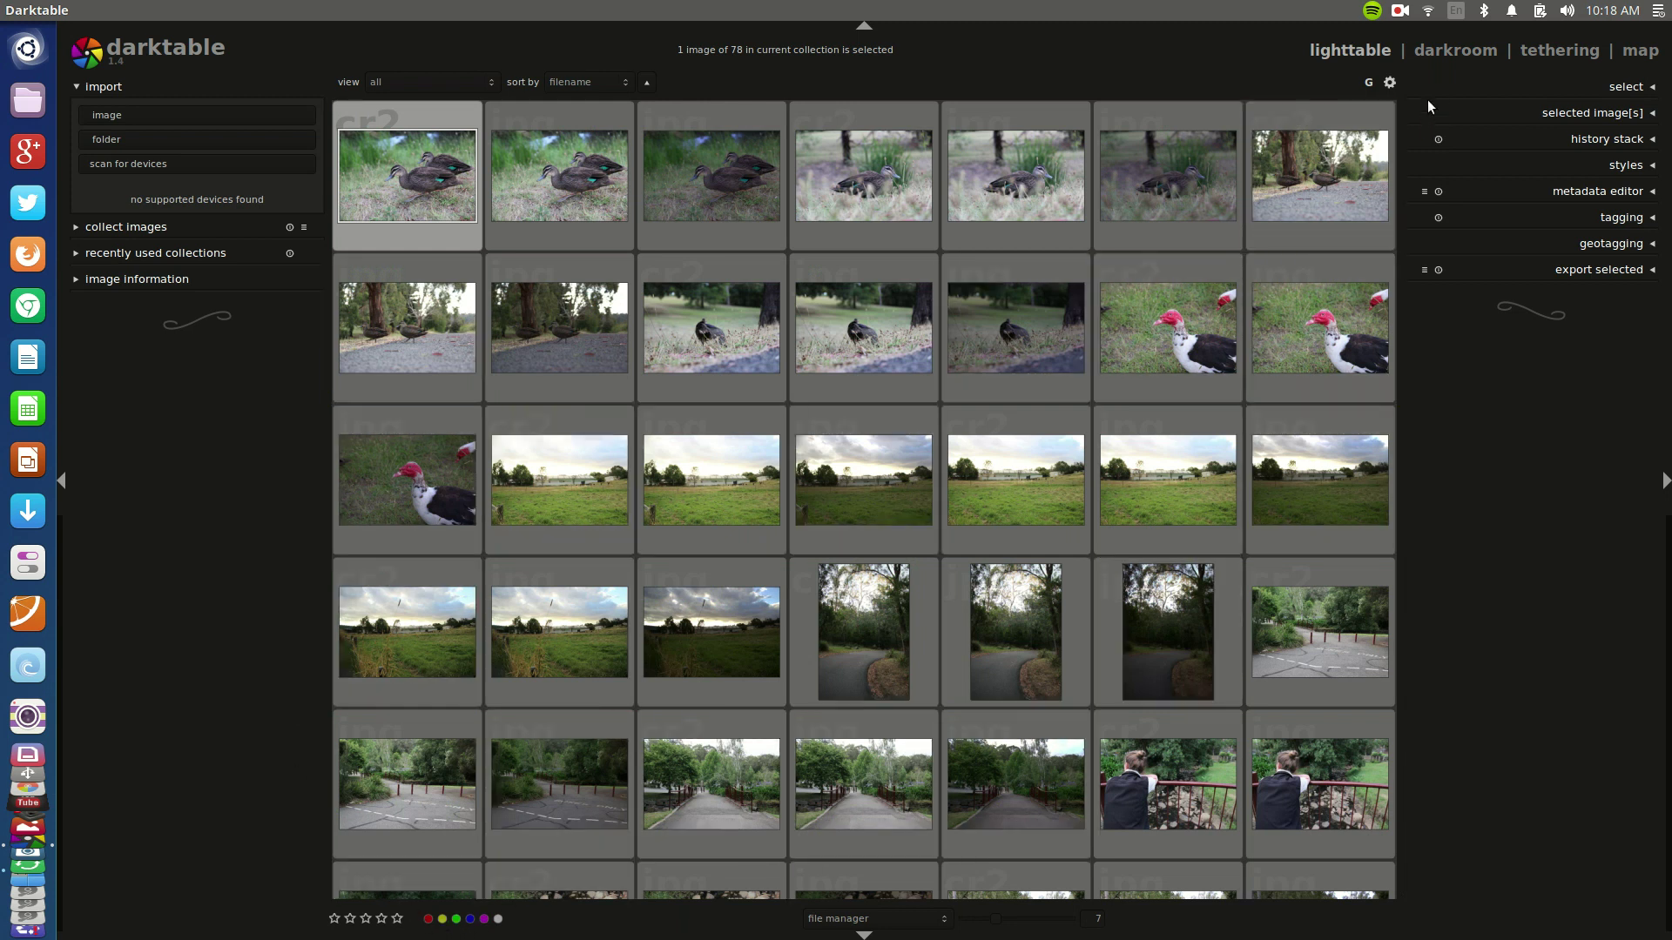
click(1453, 50)
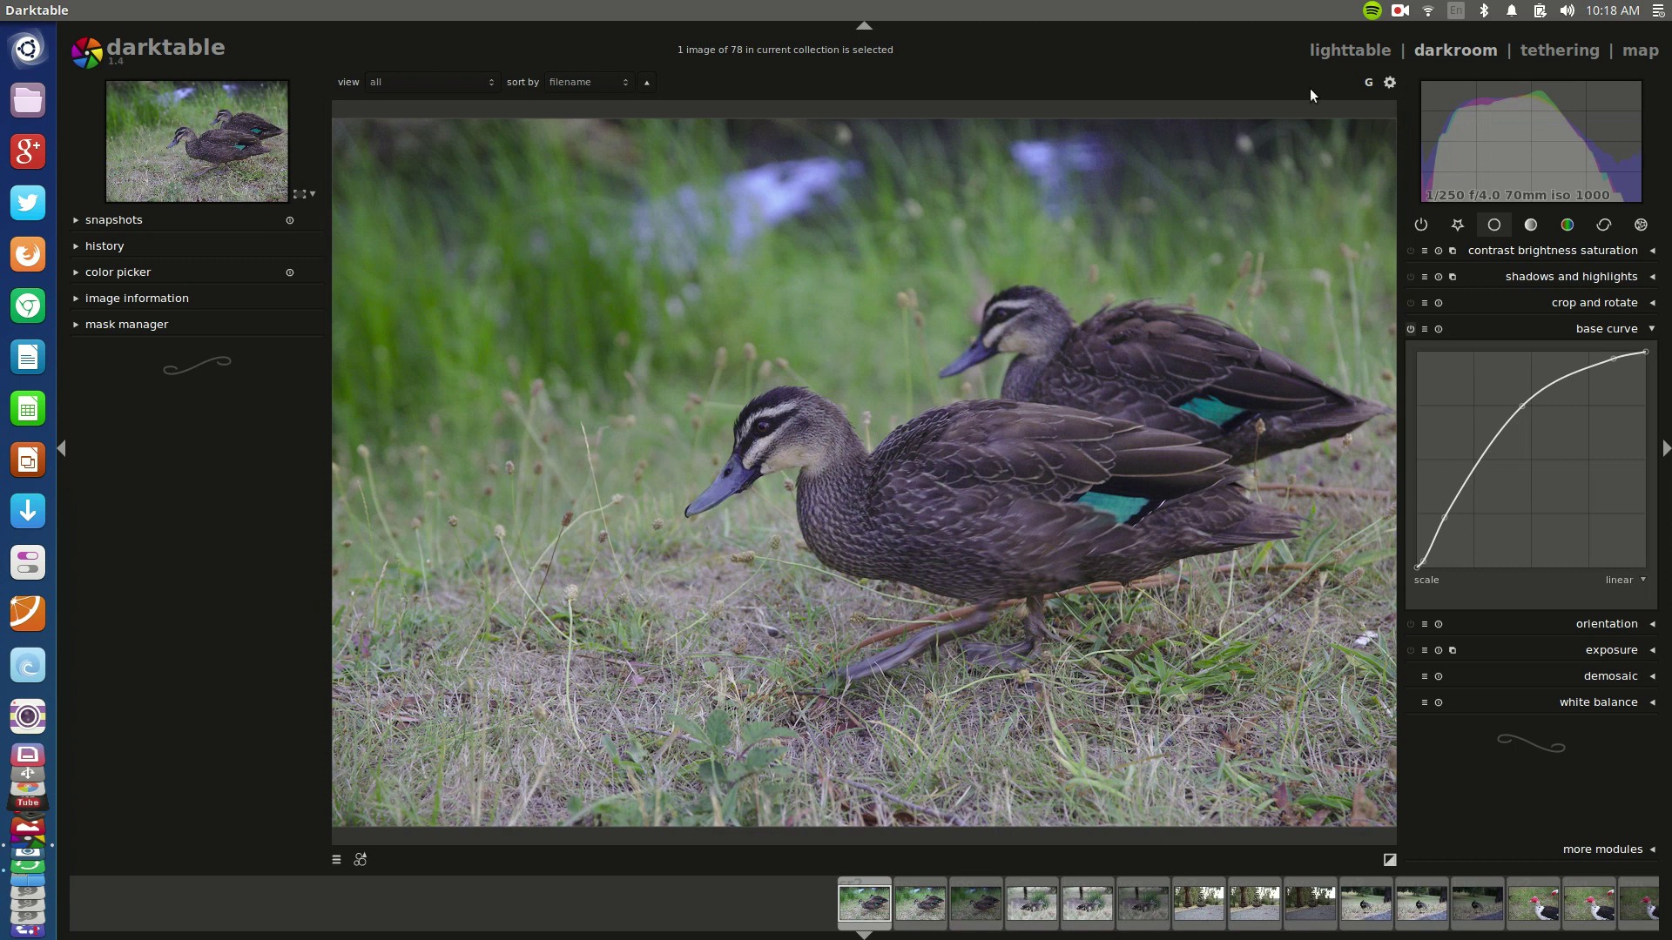
click(1350, 49)
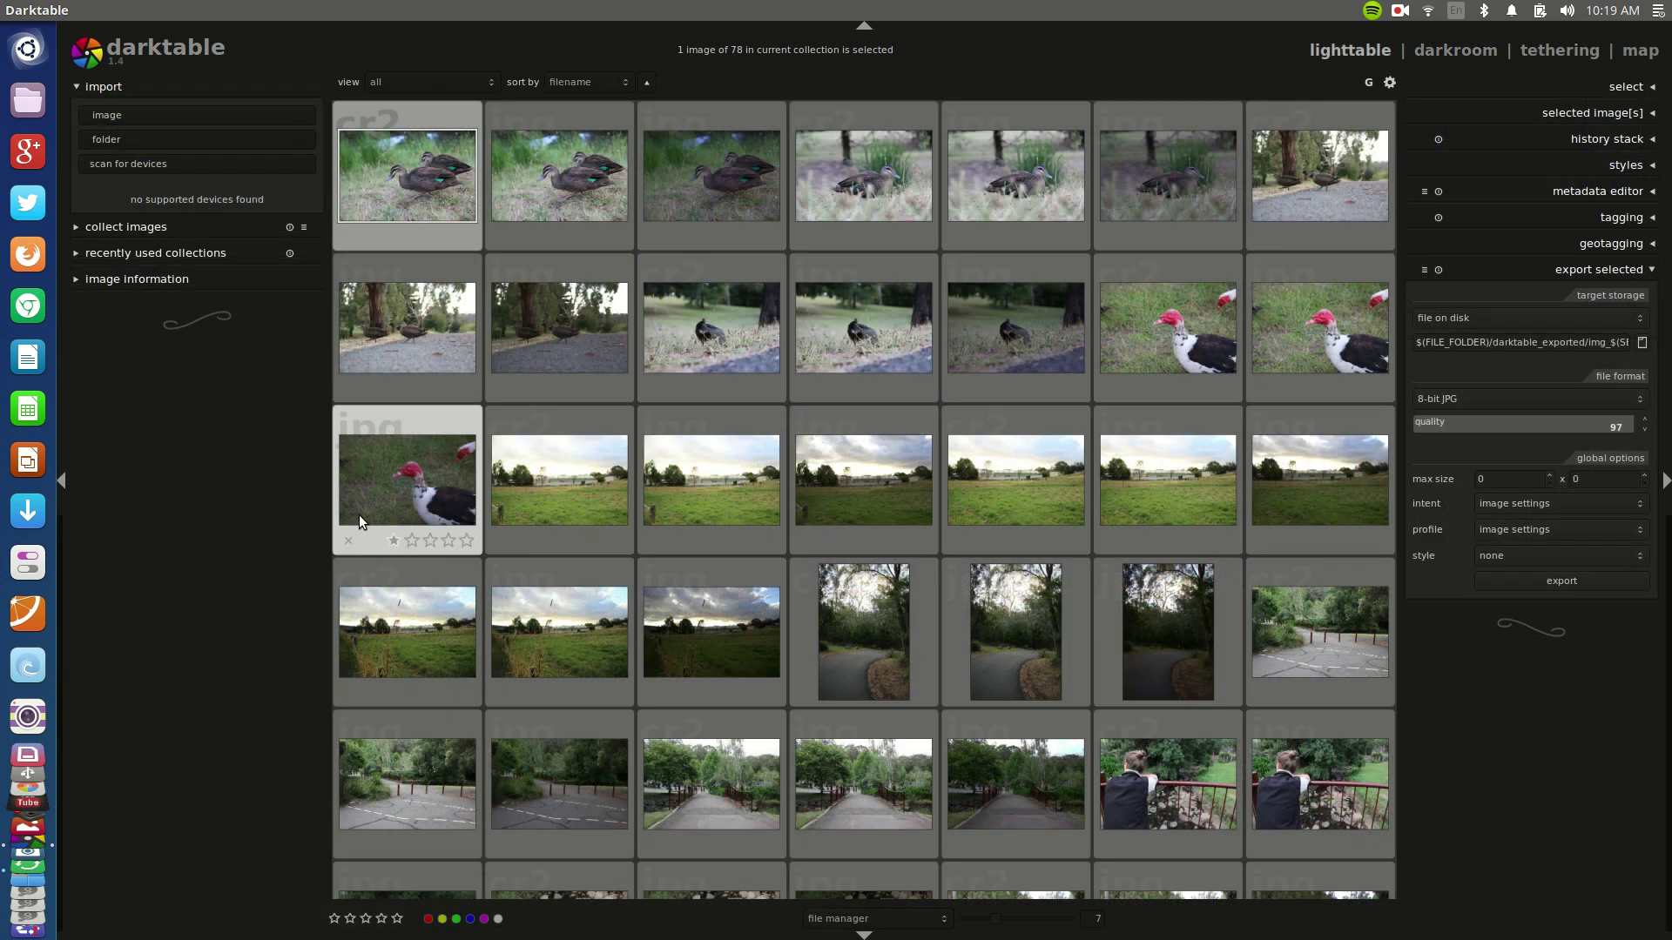